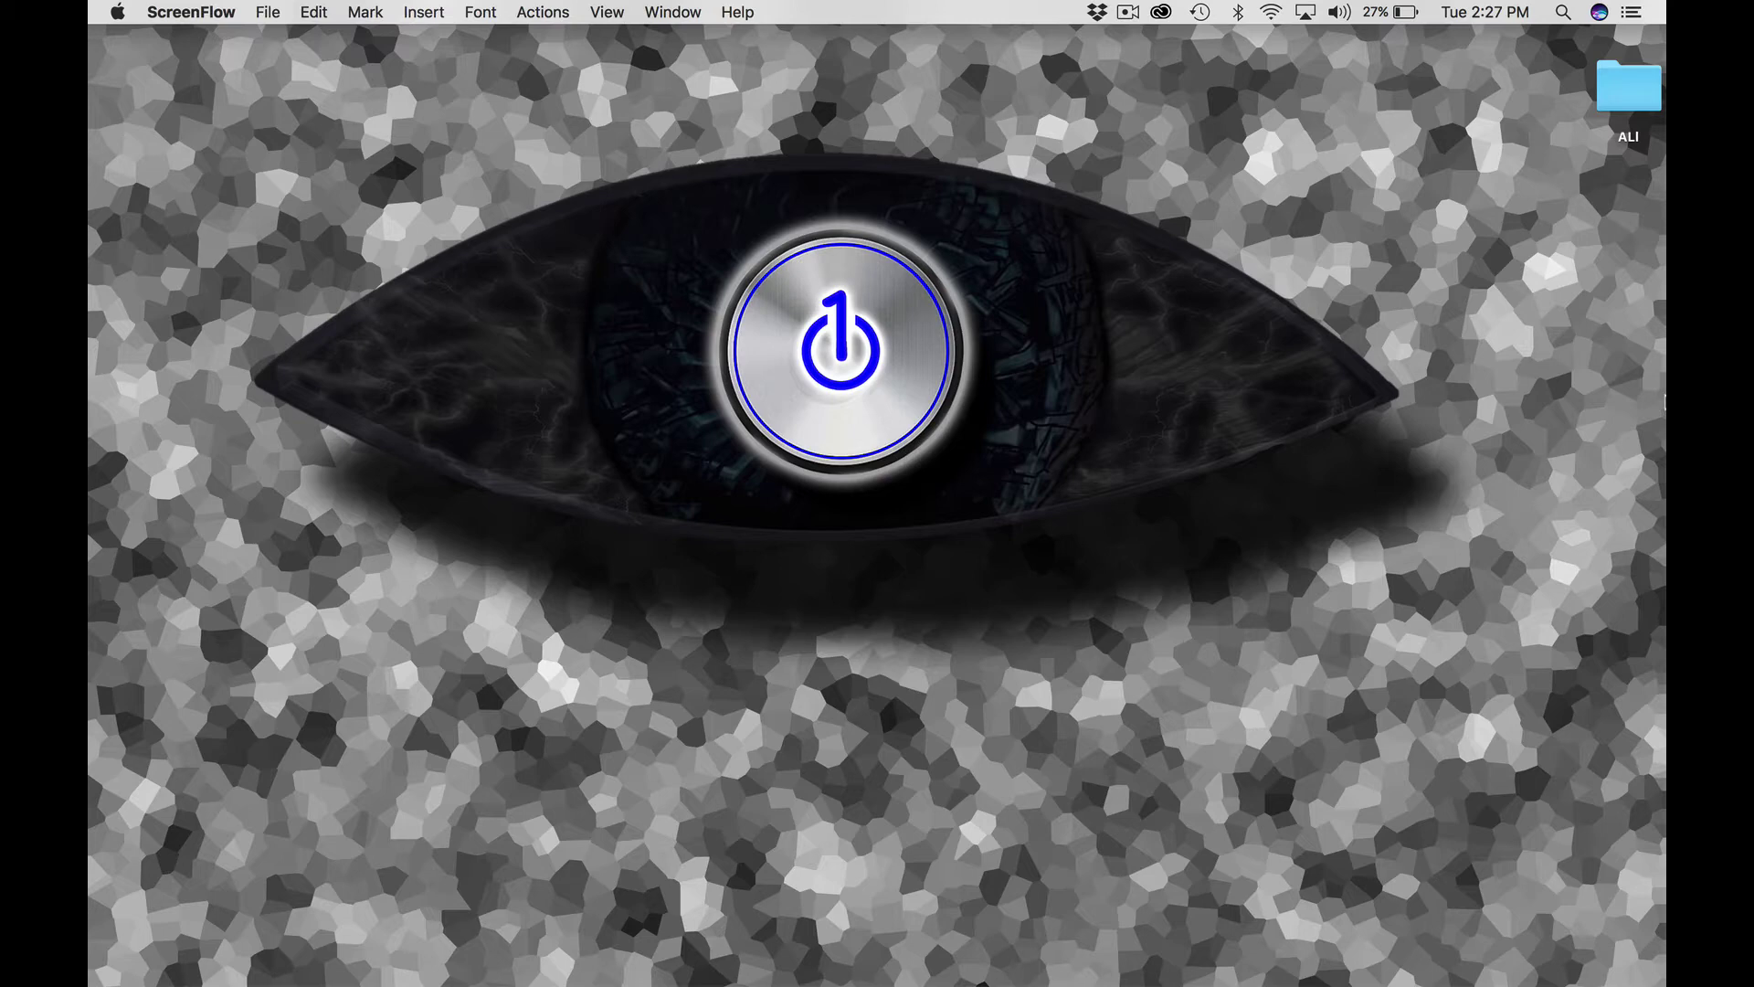
Step: Launch Audio MIDI Setup from a Spotlight search for 'au'
{"action": "left_click", "coordinate": [1560, 10]}
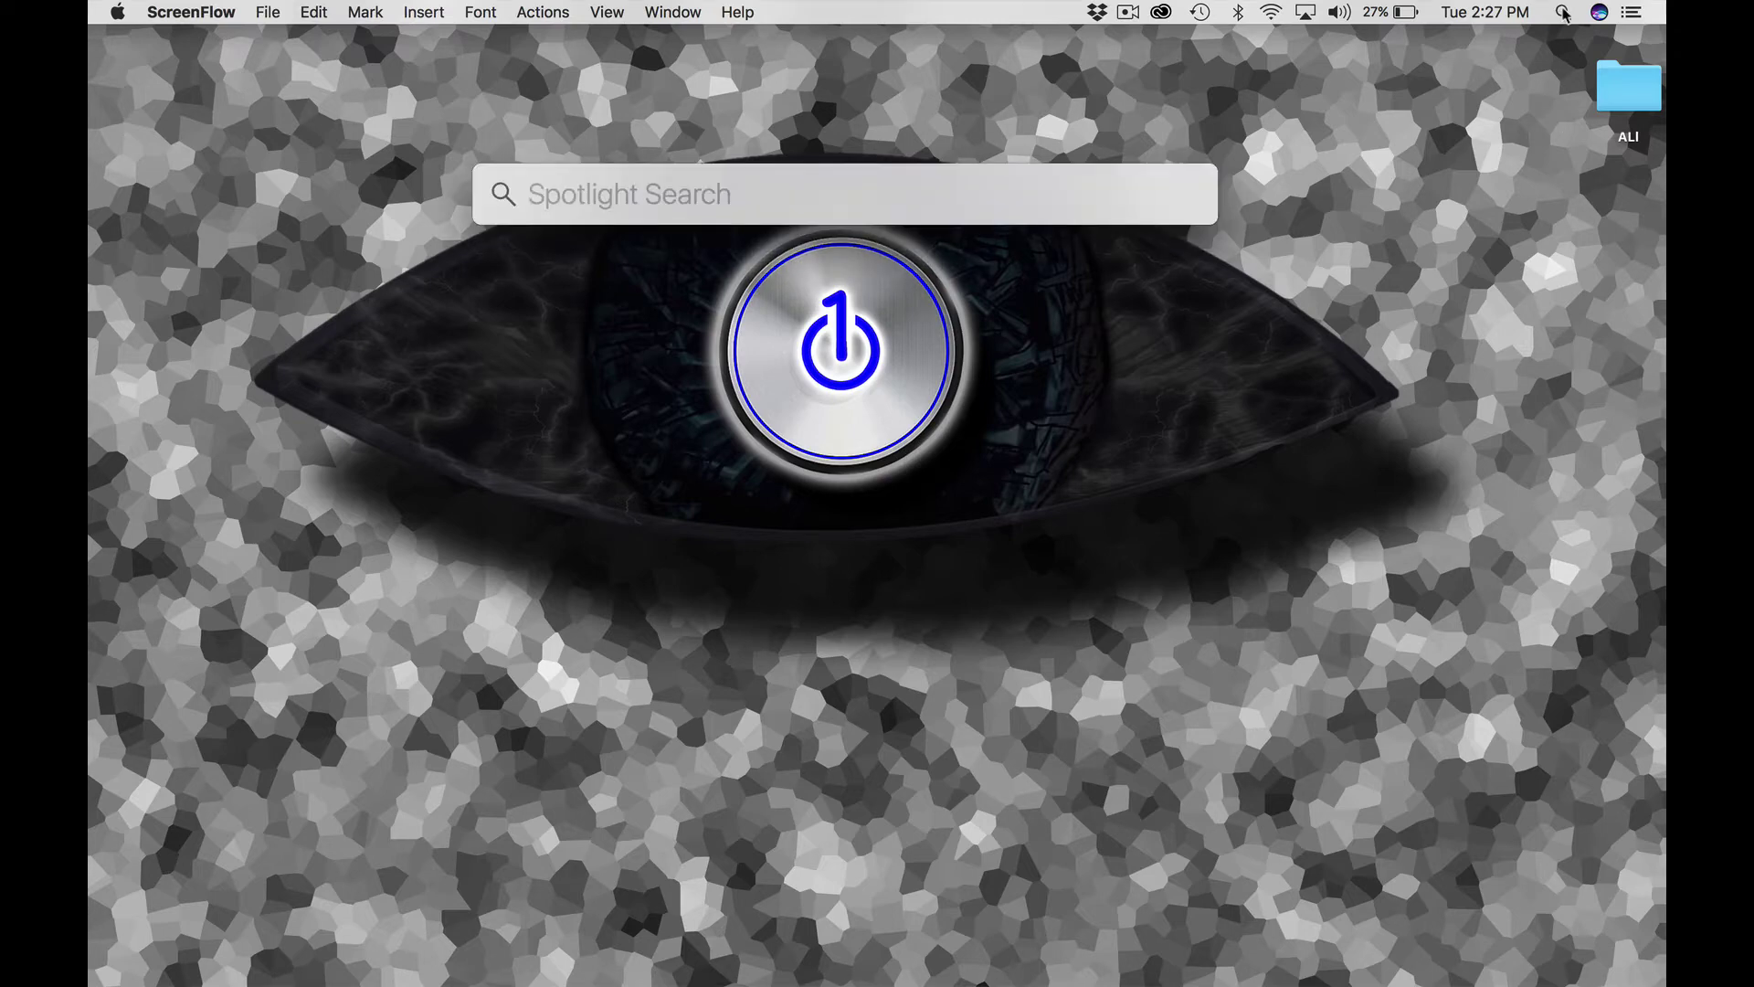
{"action": "type", "text": "au"}
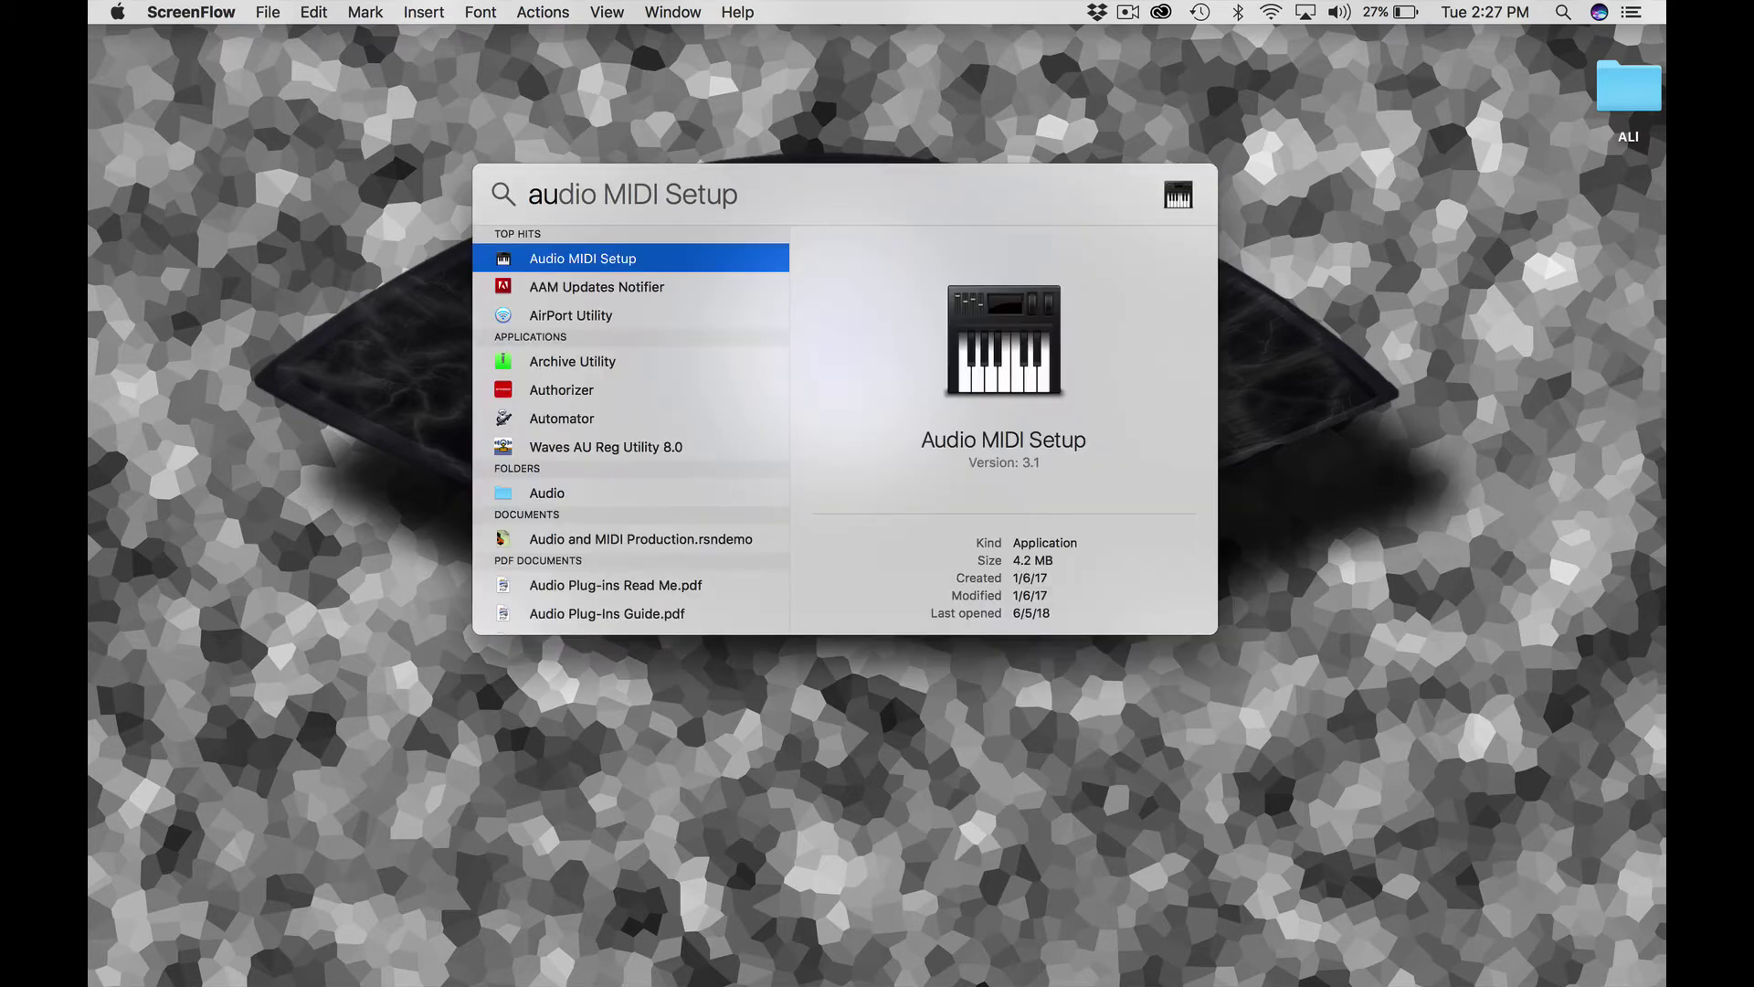
{"action": "key", "text": "Return"}
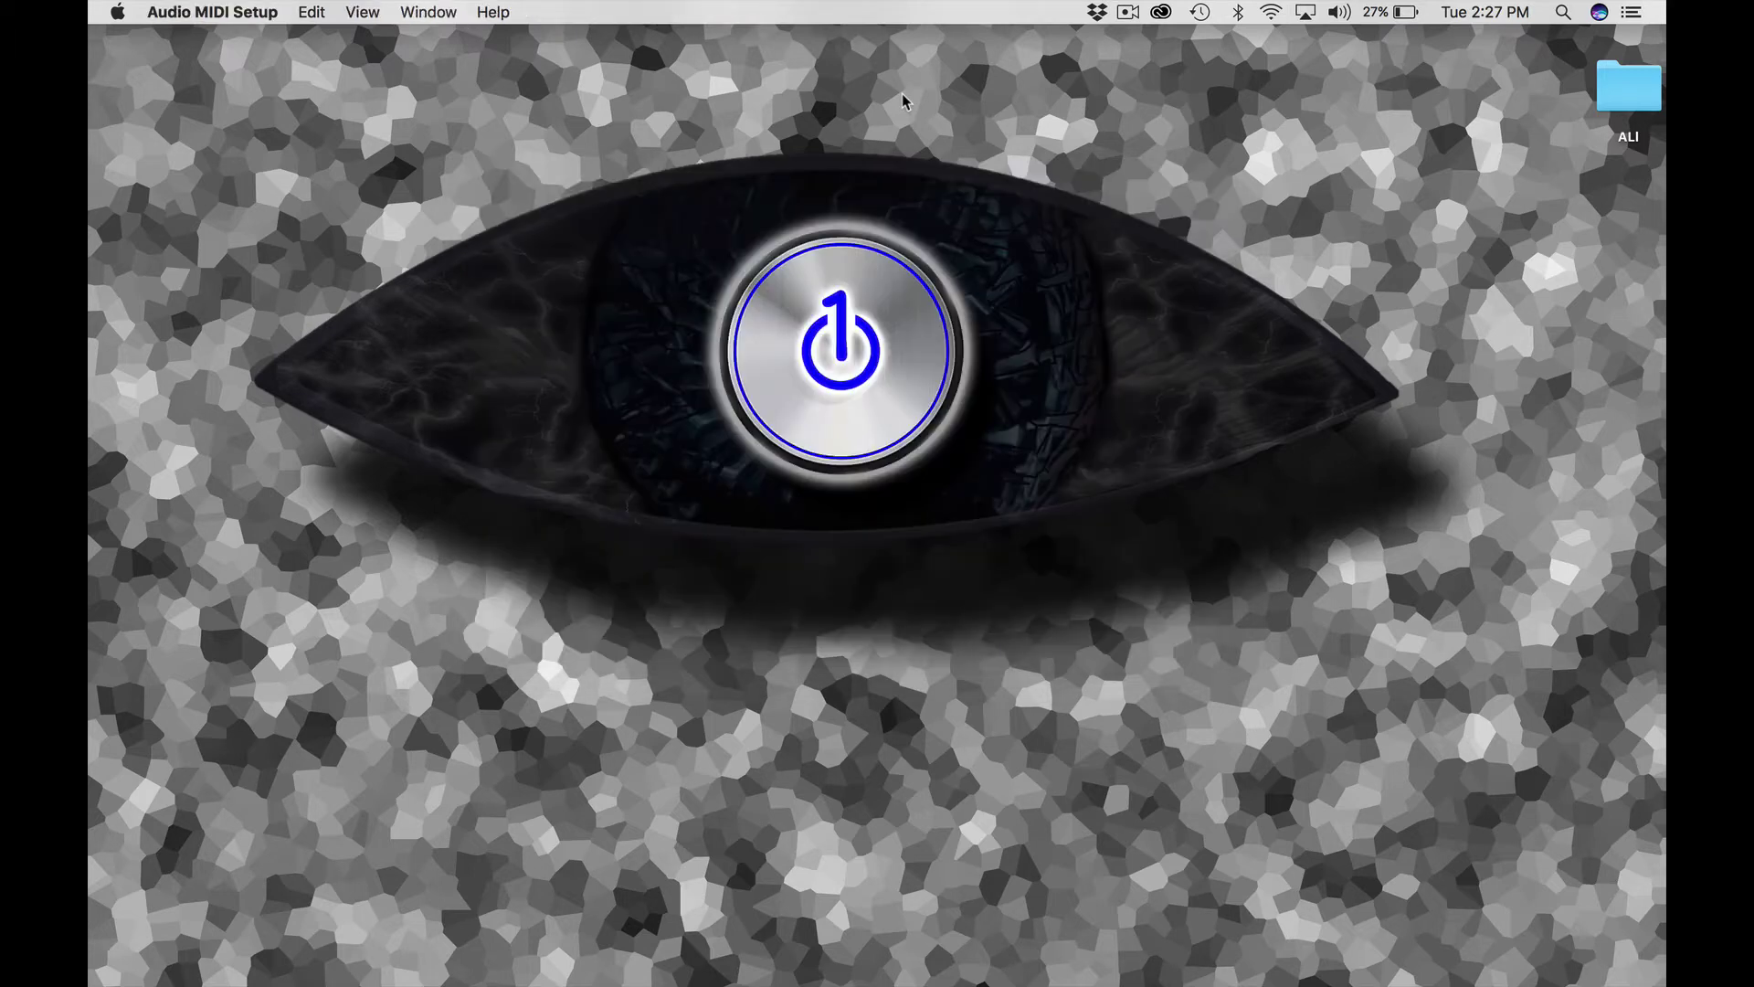
Step: Show the MIDI Studio window, briefly viewing and closing the Audio Devices window
{"action": "left_click", "coordinate": [408, 7]}
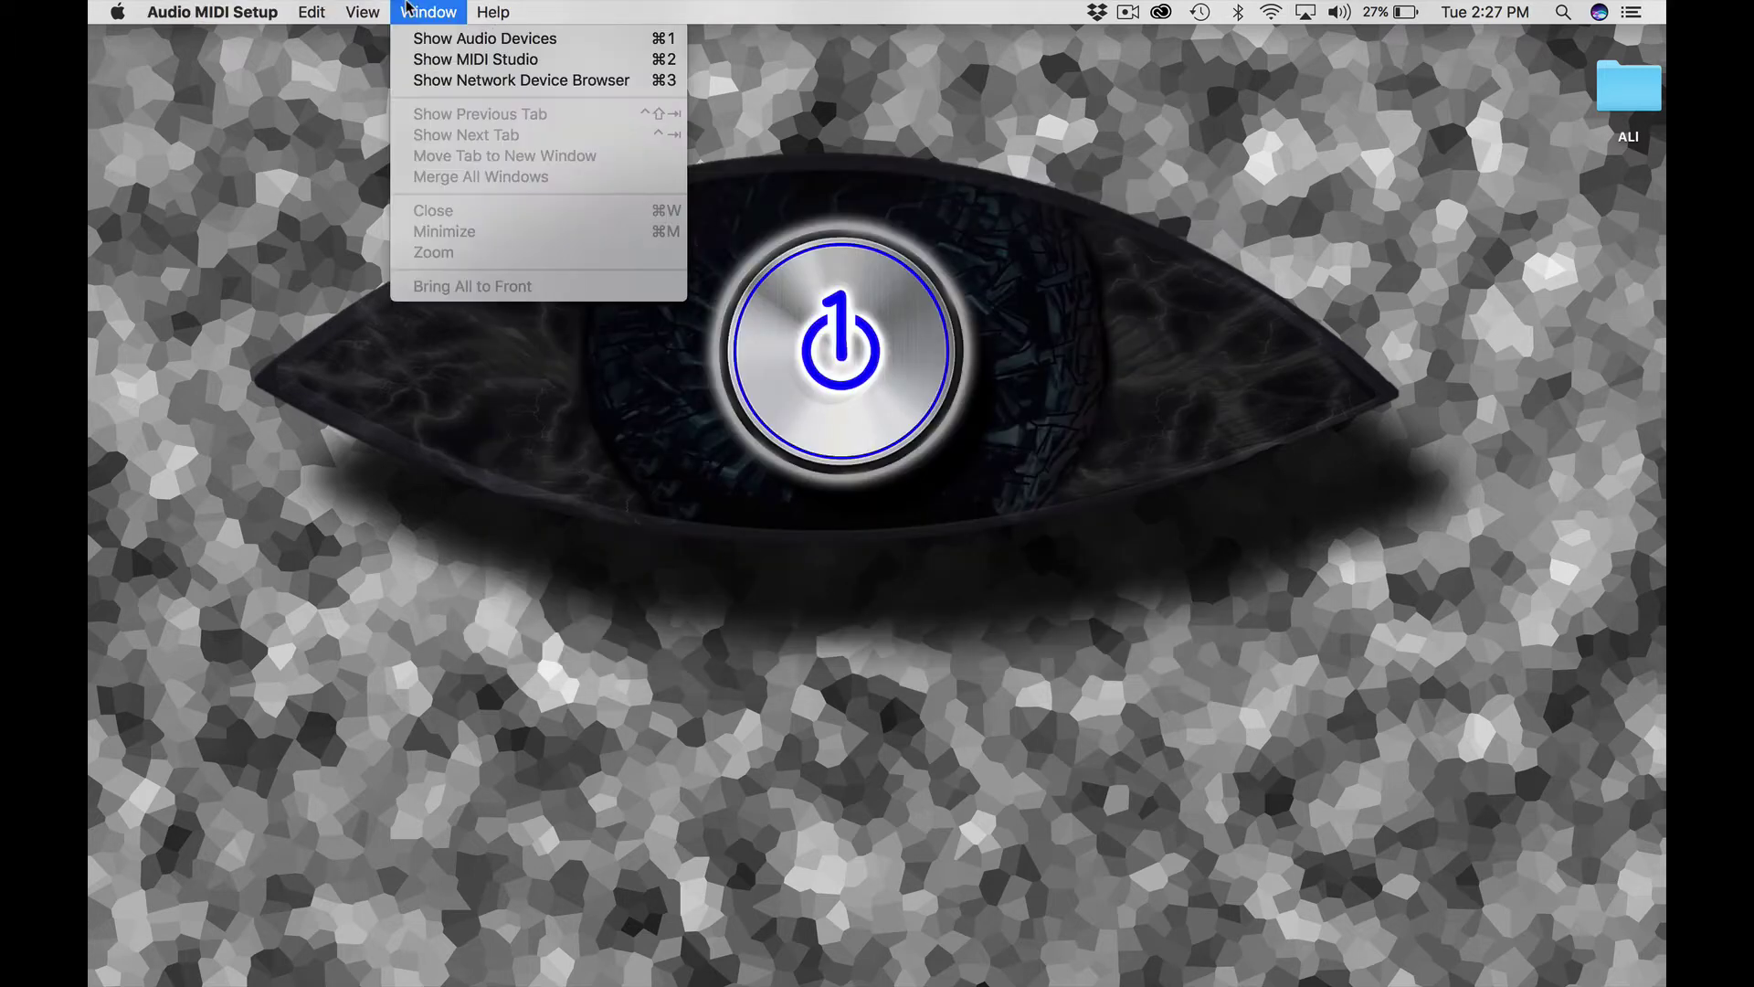
{"action": "left_click", "coordinate": [417, 60]}
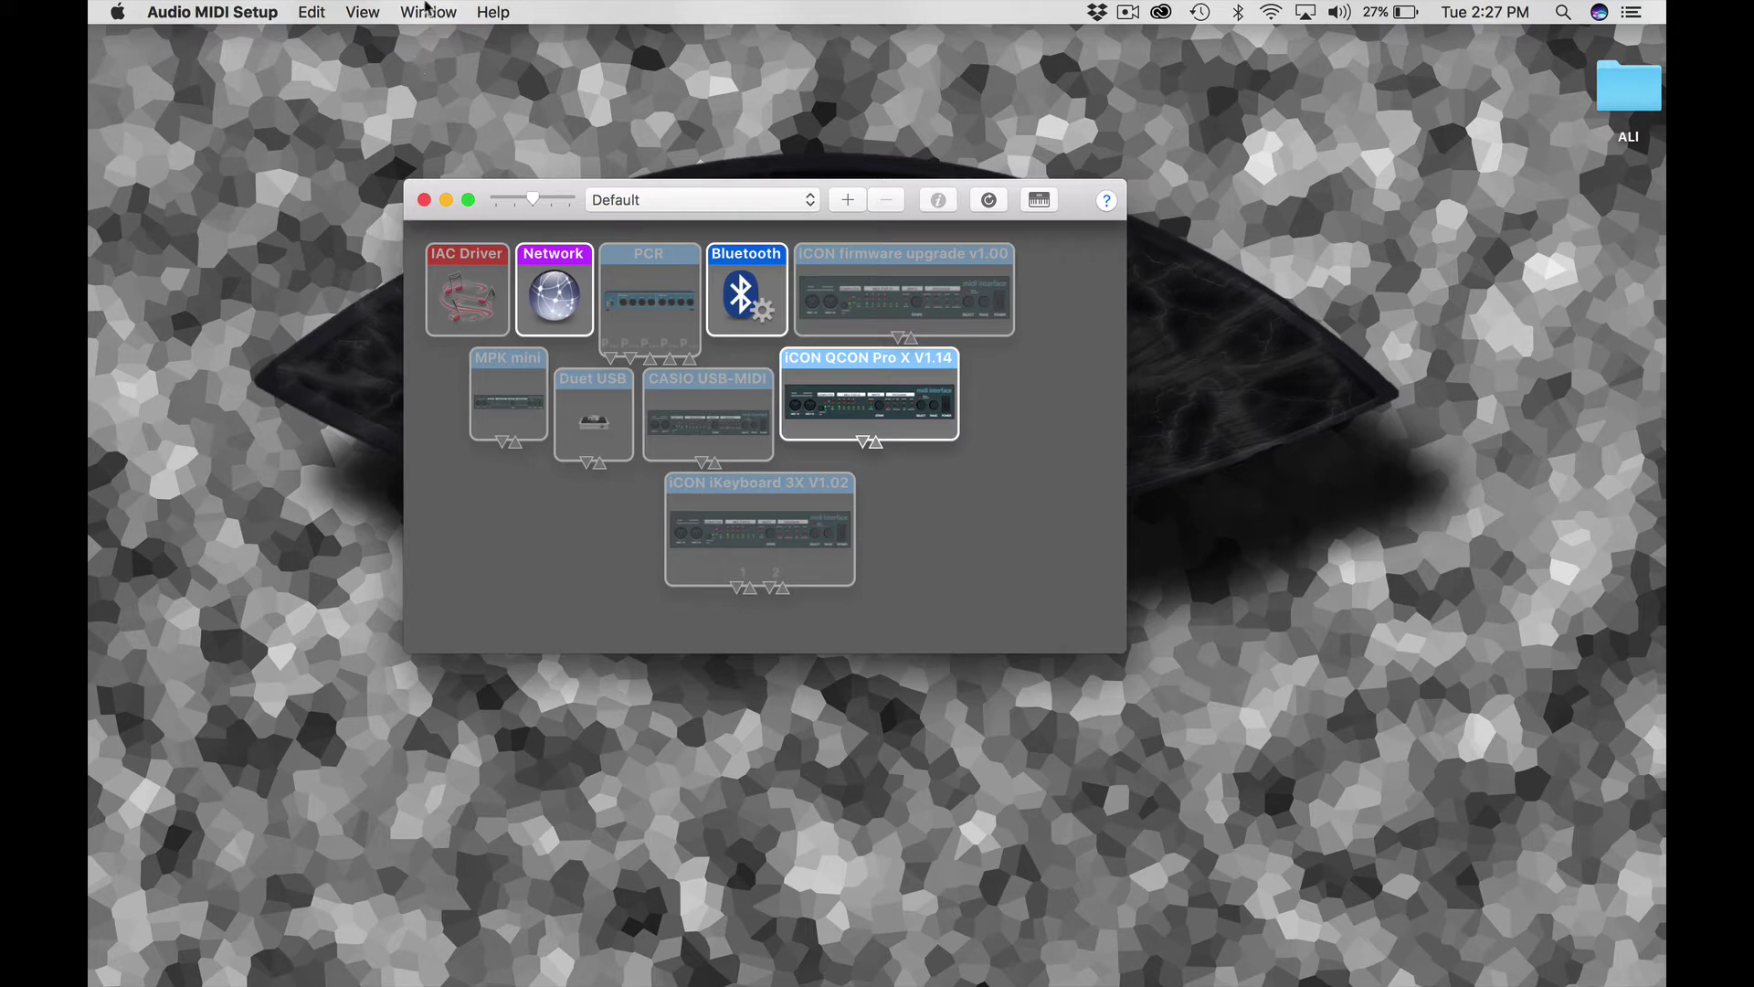
{"action": "left_click", "coordinate": [435, 20]}
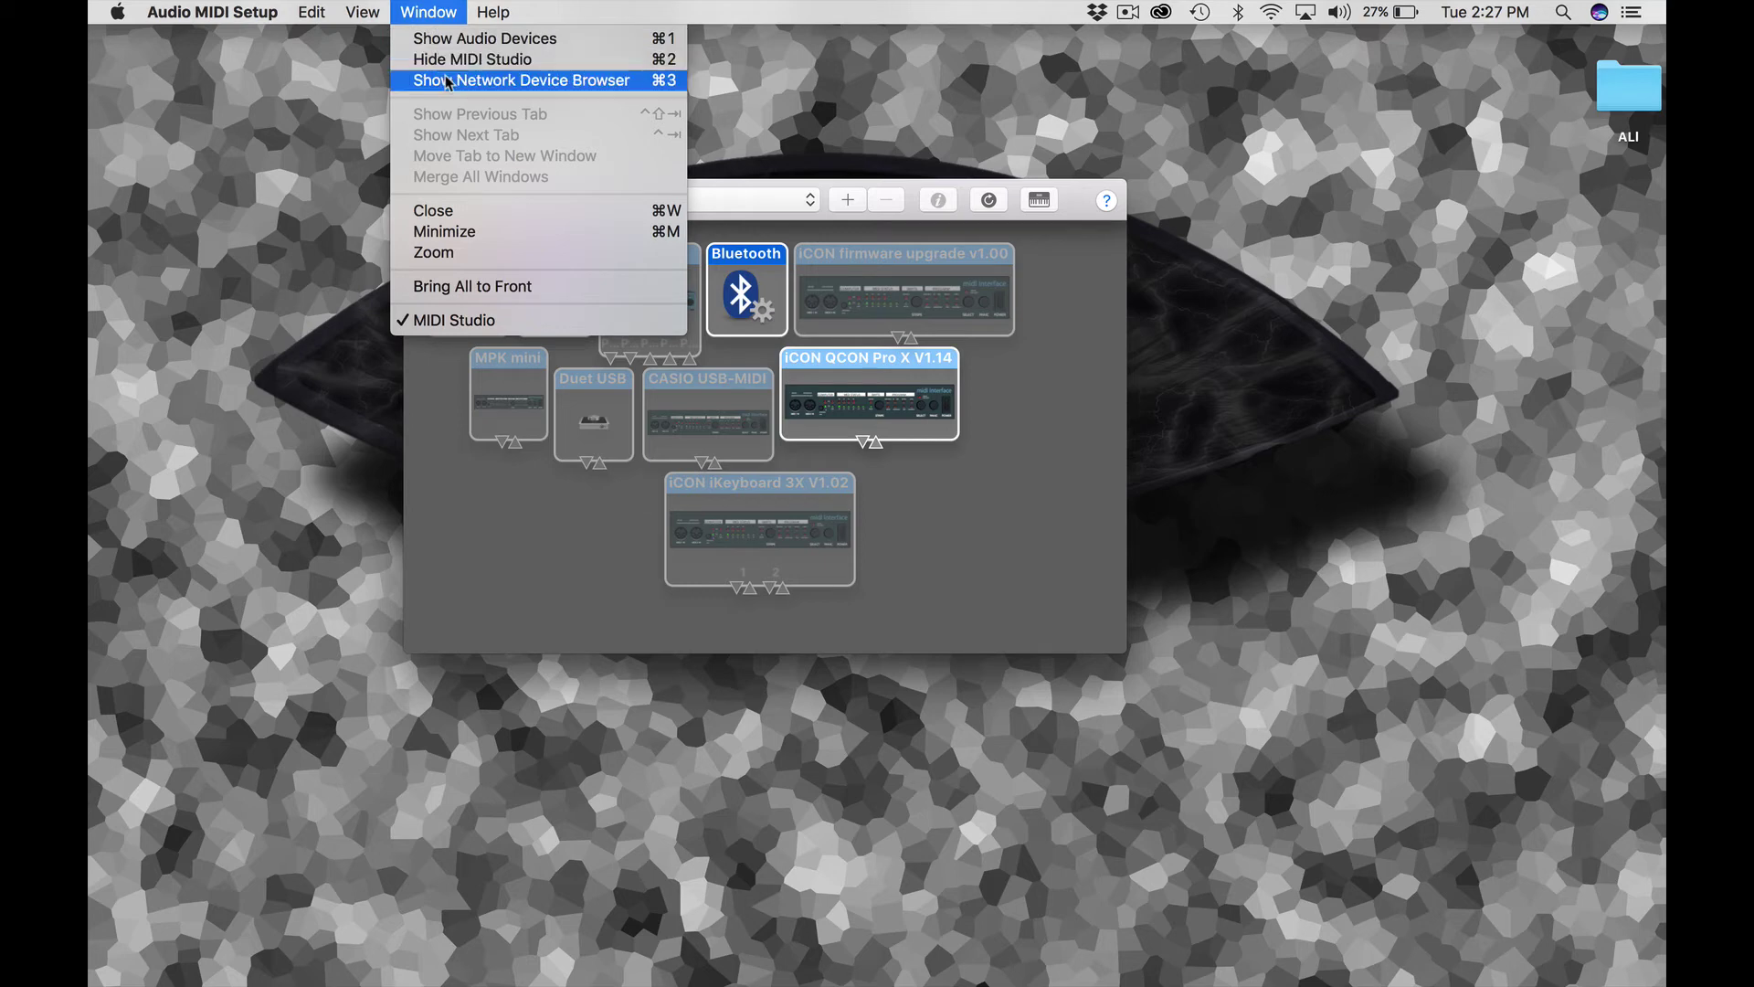
{"action": "left_click", "coordinate": [448, 47]}
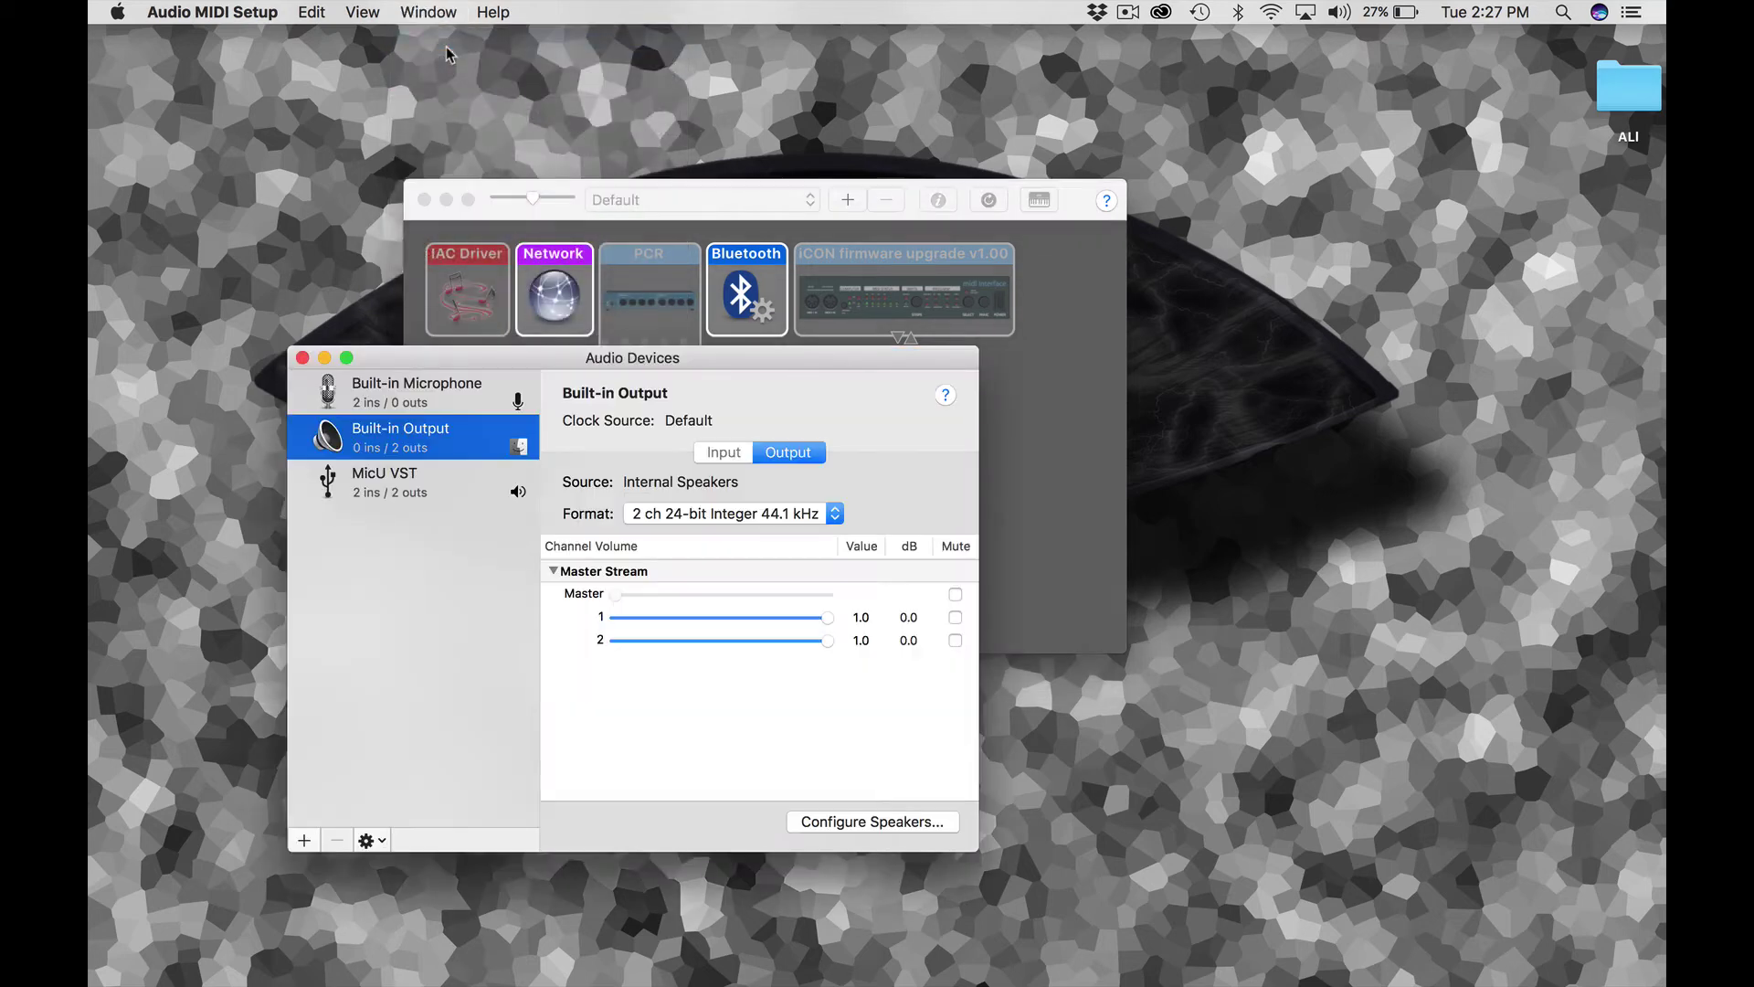
{"action": "left_click", "coordinate": [302, 357]}
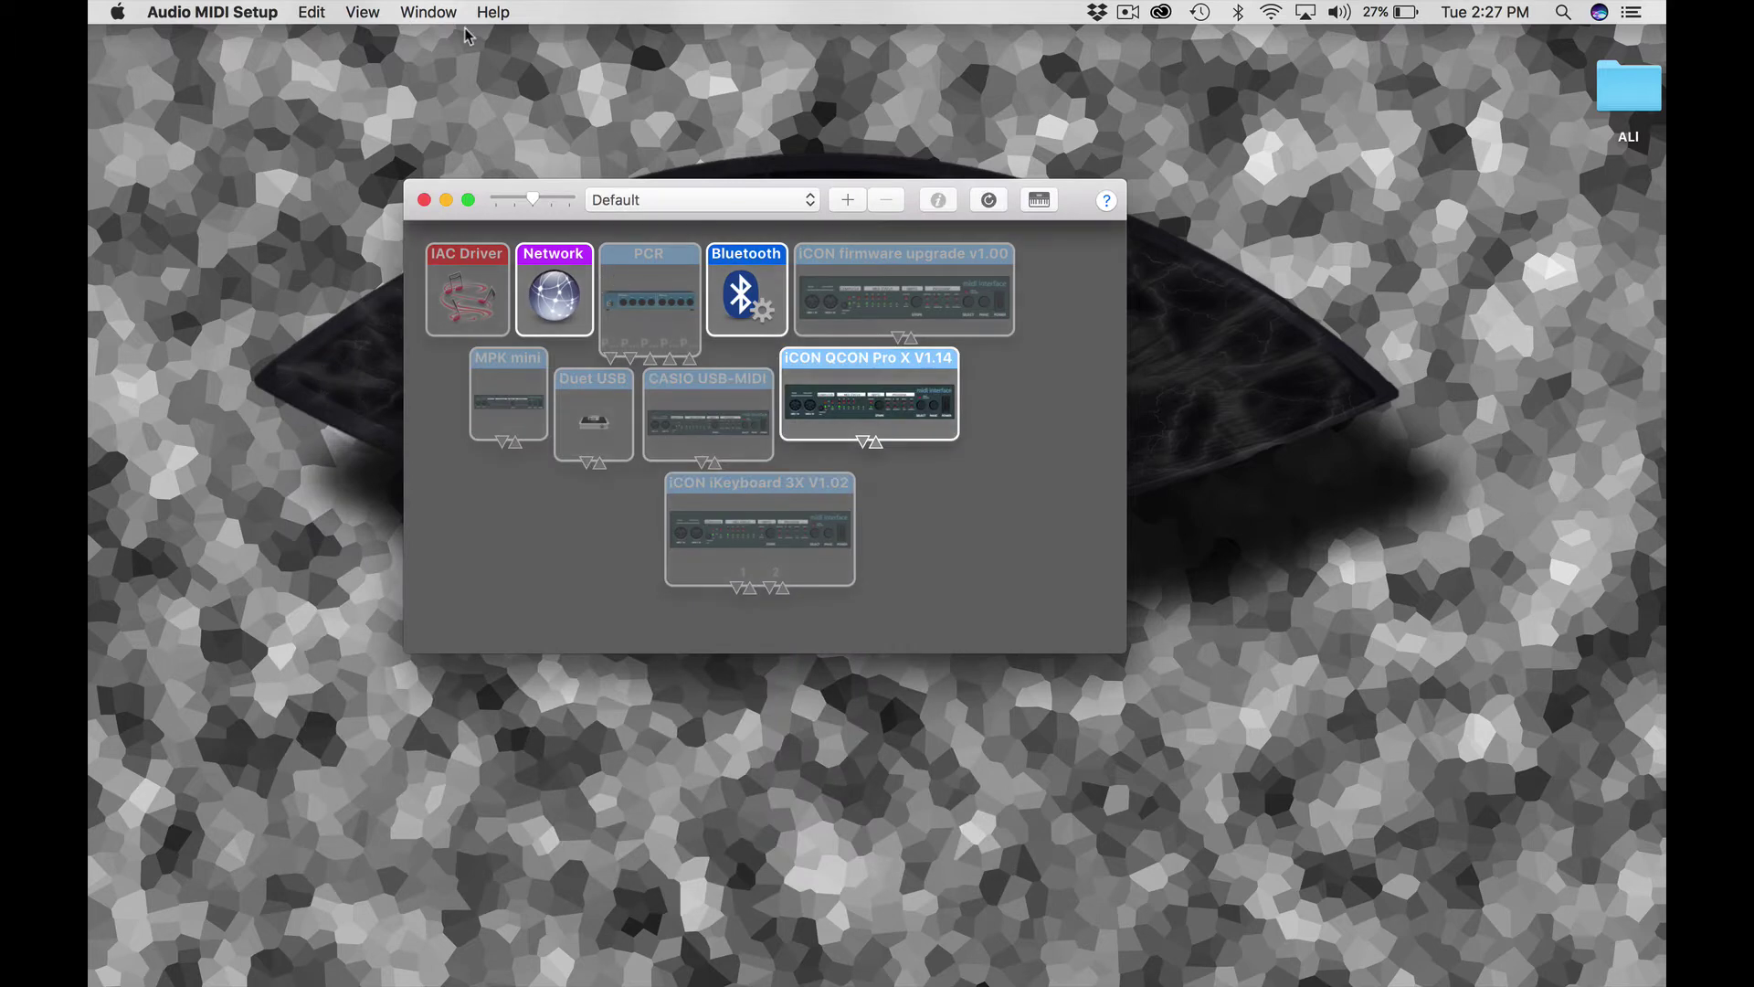
{"action": "left_click", "coordinate": [438, 13]}
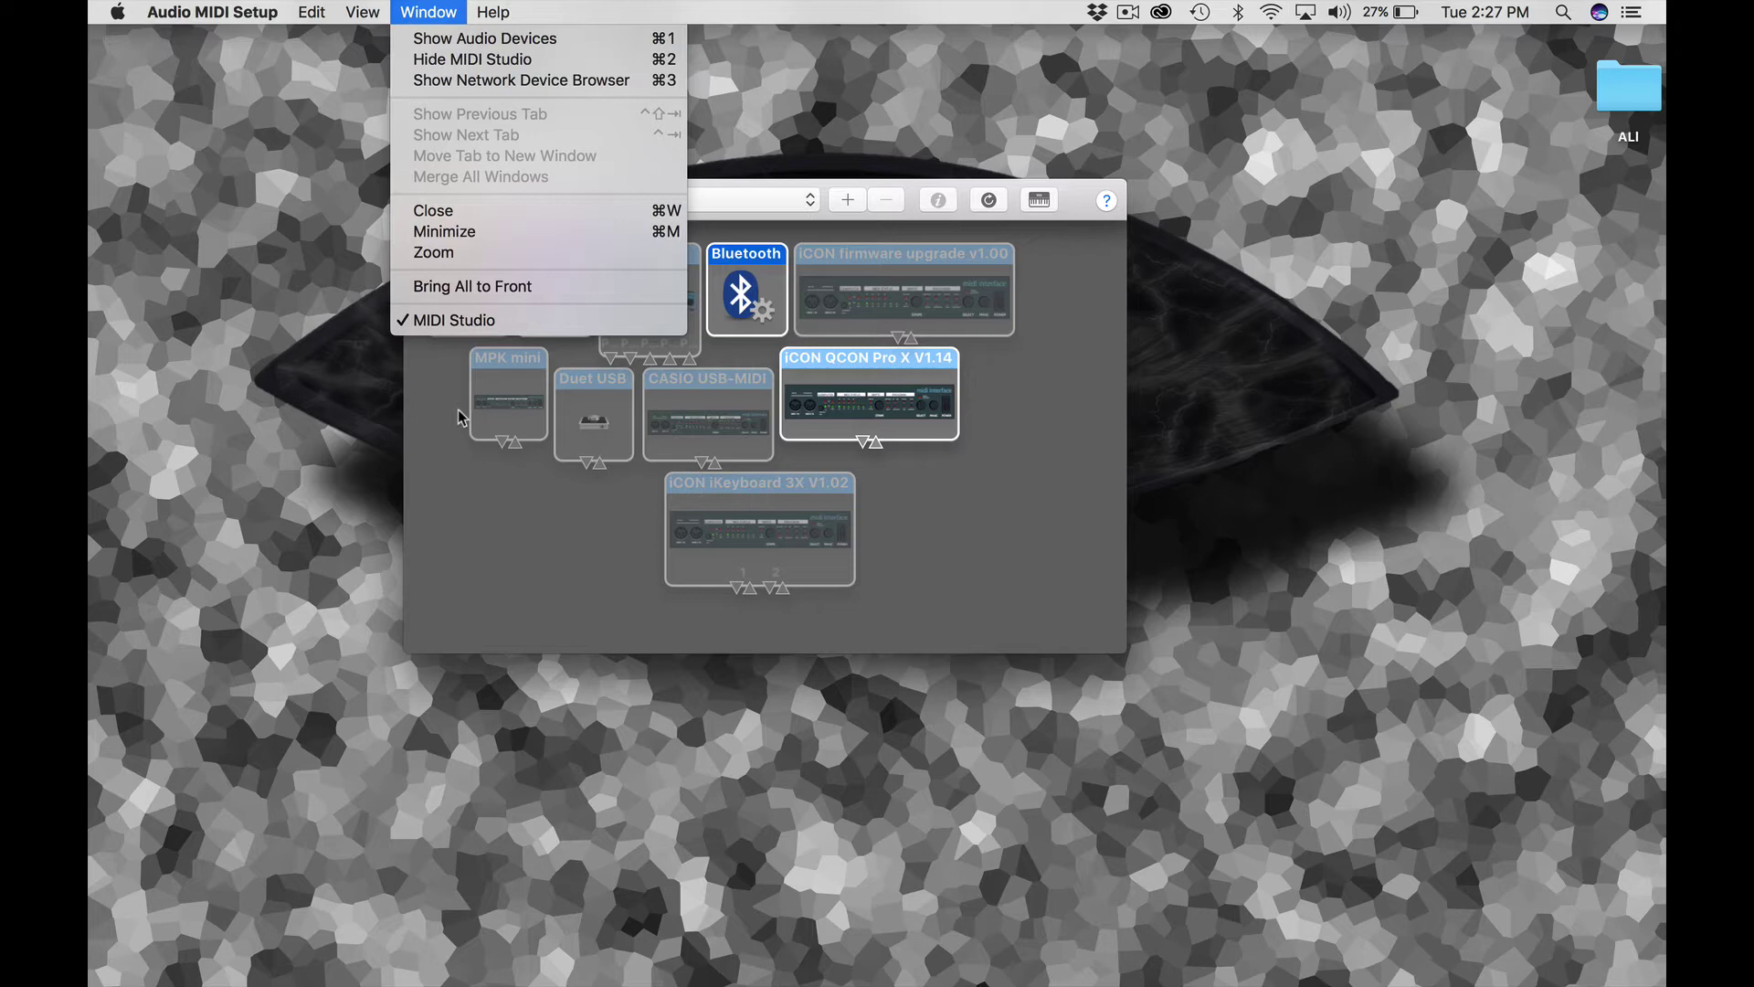
{"action": "left_click", "coordinate": [536, 511]}
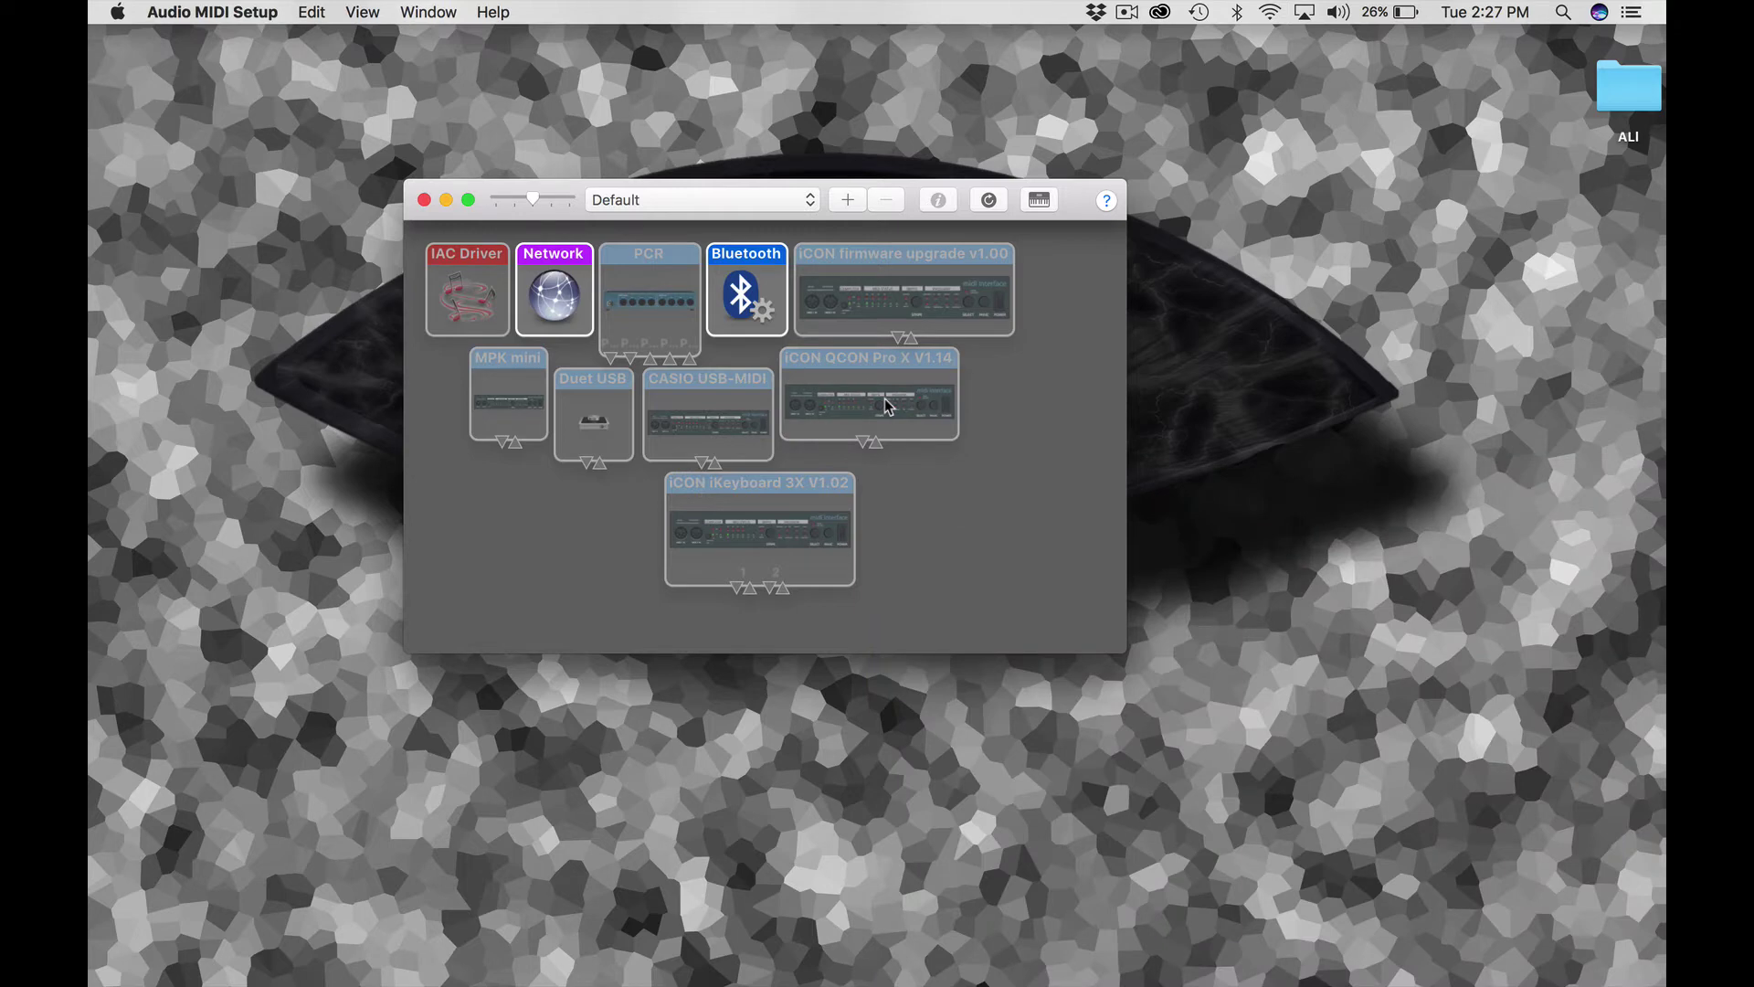
Step: Remove the iCON QCON Pro X V1.14 and iCON firmware upgrade v1.00 devices from MIDI Studio
{"action": "left_click", "coordinate": [909, 393]}
{"action": "left_click", "coordinate": [884, 201]}
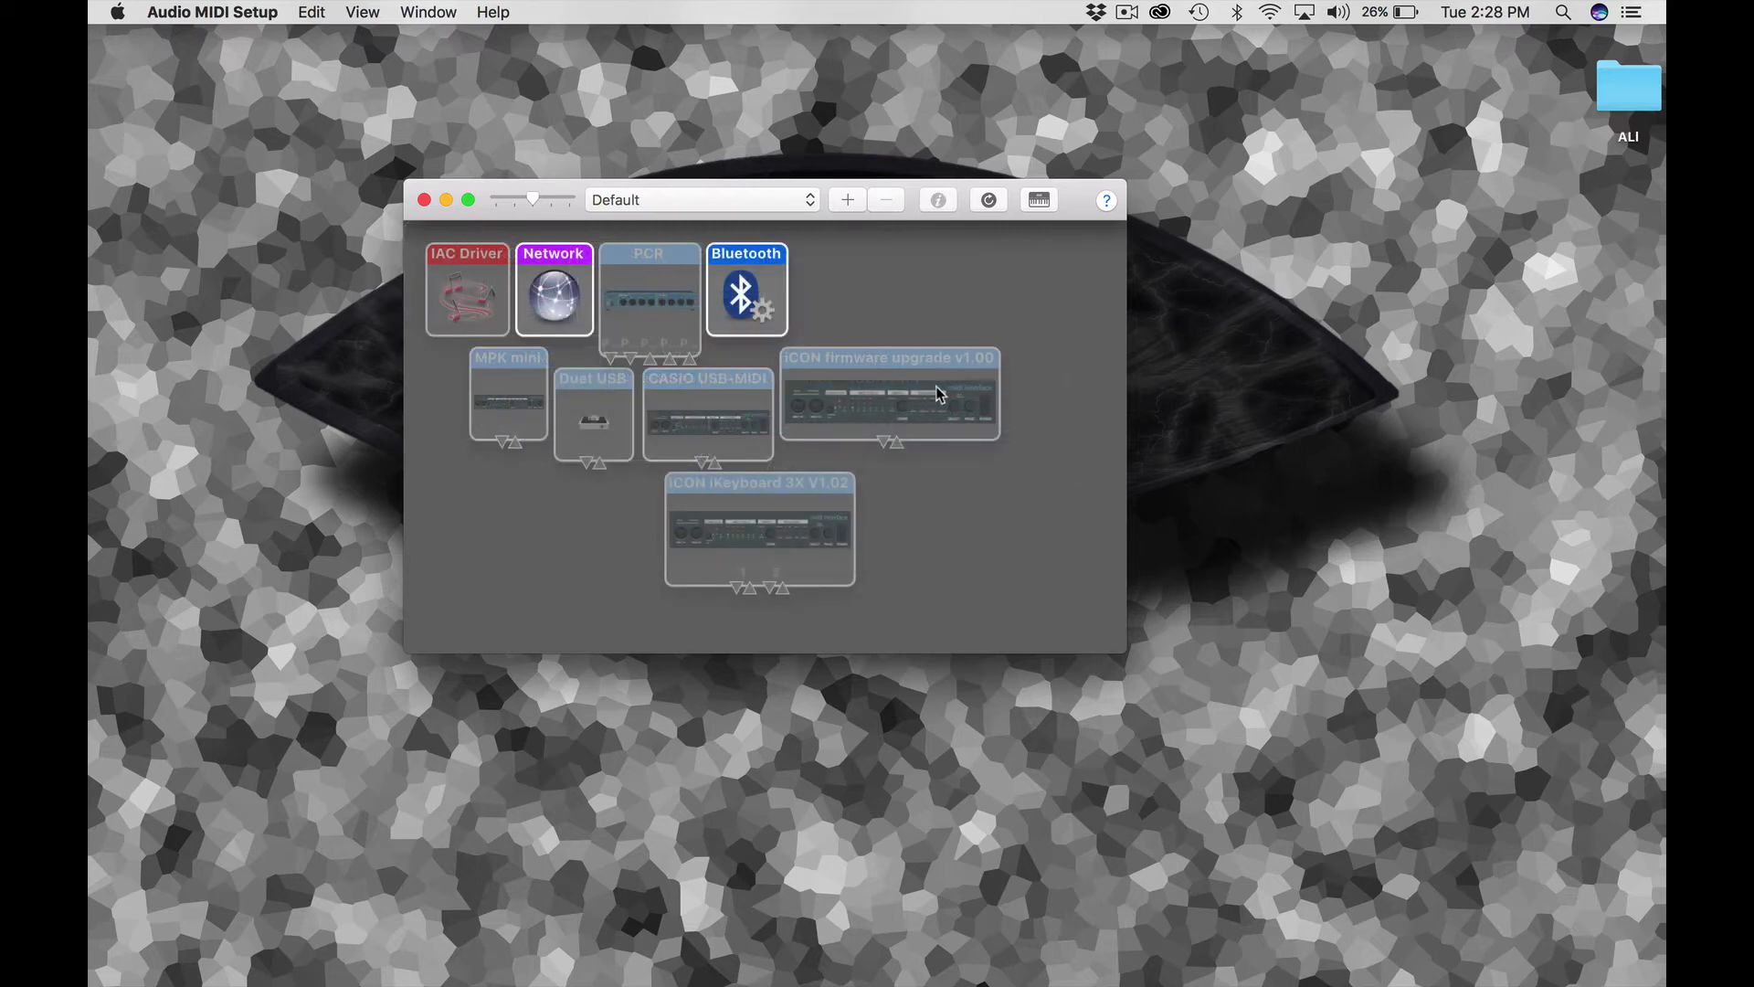
{"action": "left_click", "coordinate": [912, 387]}
{"action": "left_click", "coordinate": [887, 201]}
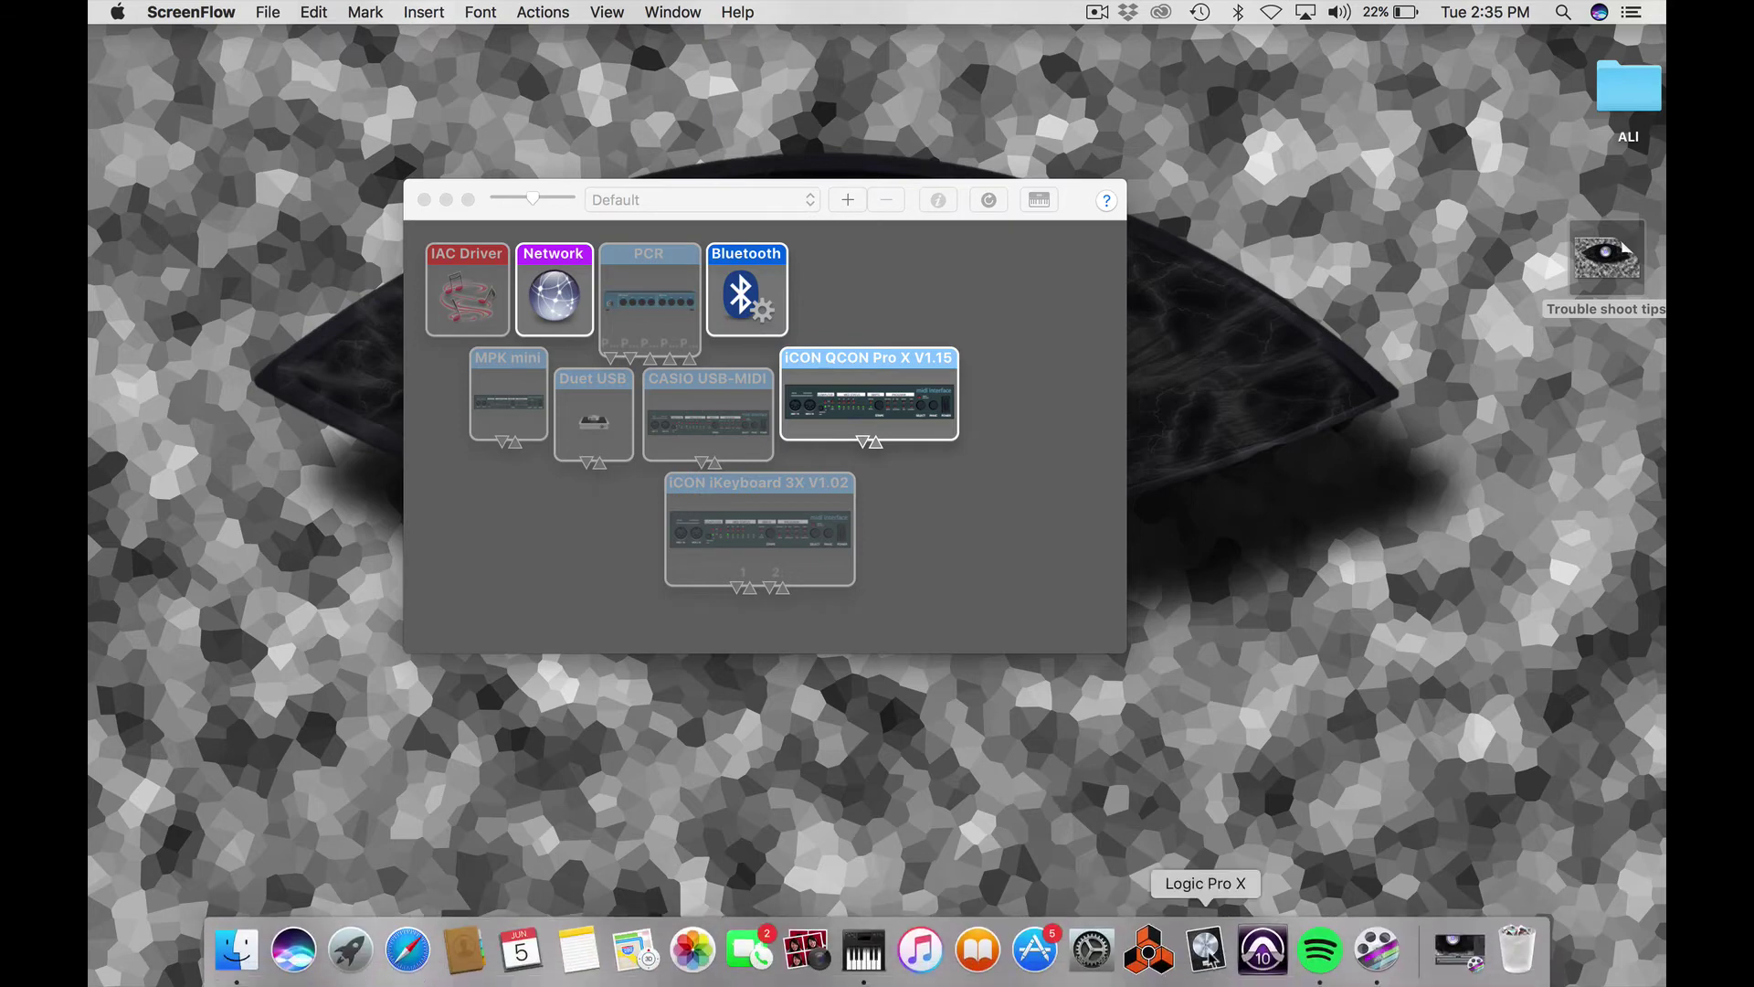
Step: Launch Logic Pro X and open the Control Surfaces Setup window
{"action": "left_click", "coordinate": [1208, 953]}
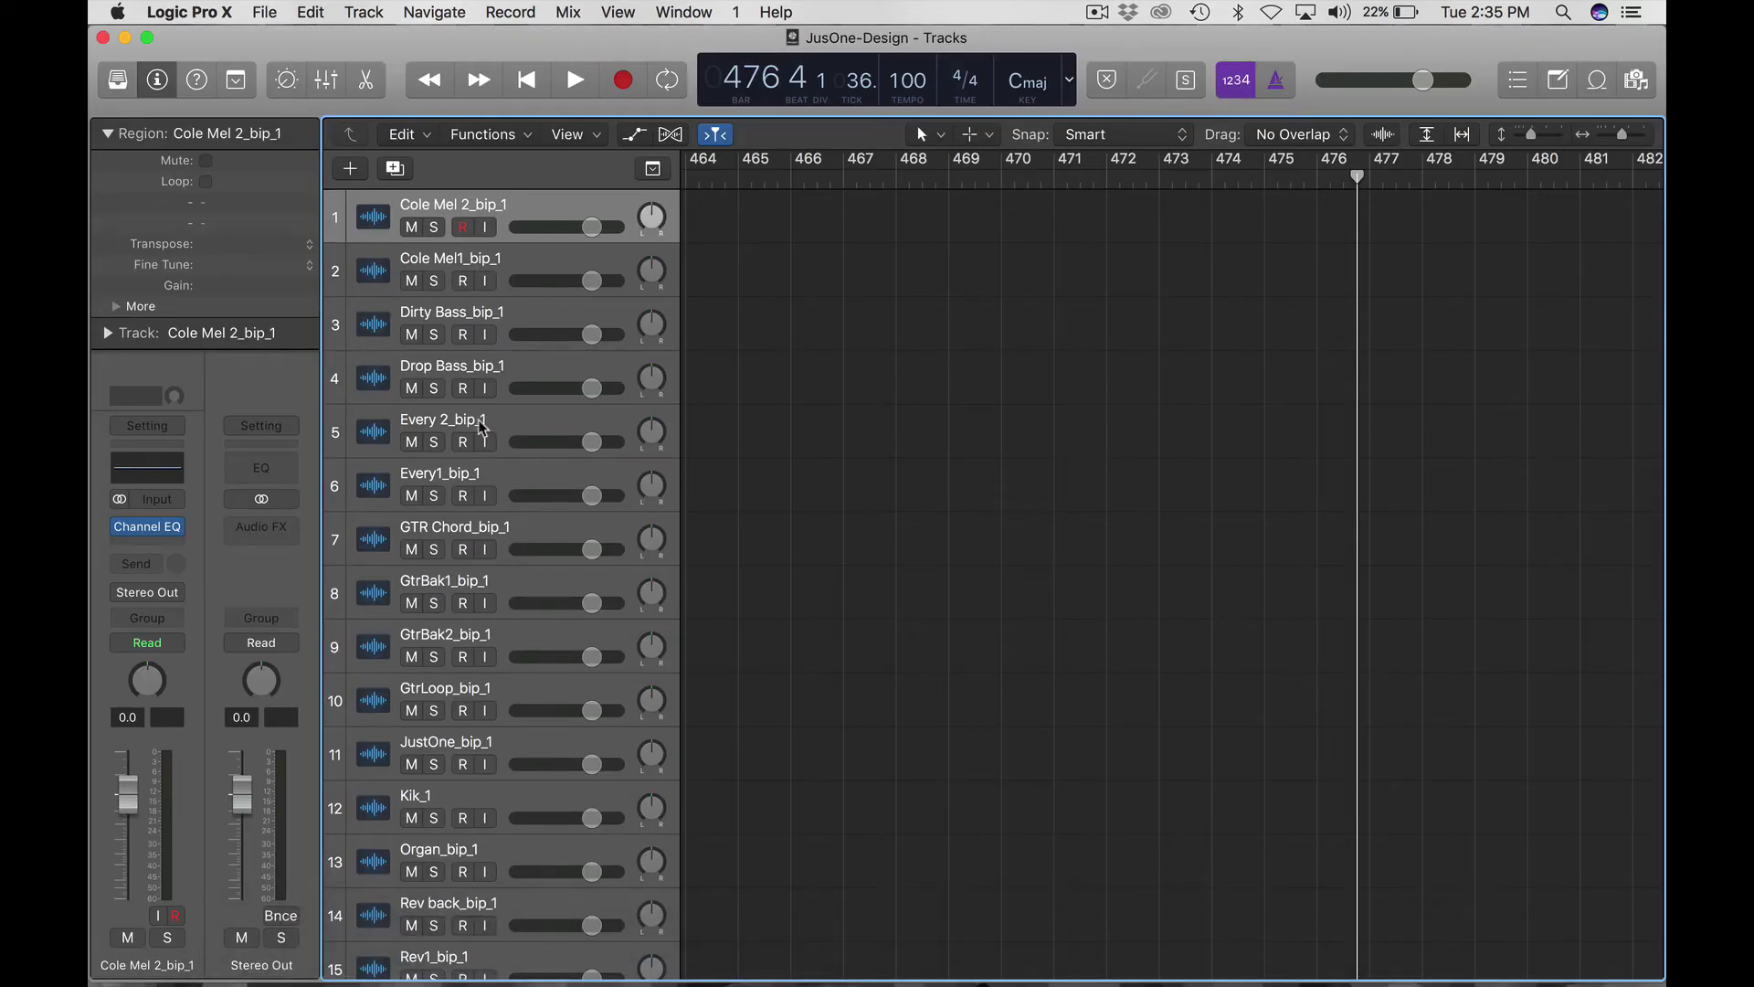
{"action": "left_click", "coordinate": [187, 13]}
{"action": "mouse_move", "coordinate": [201, 101]}
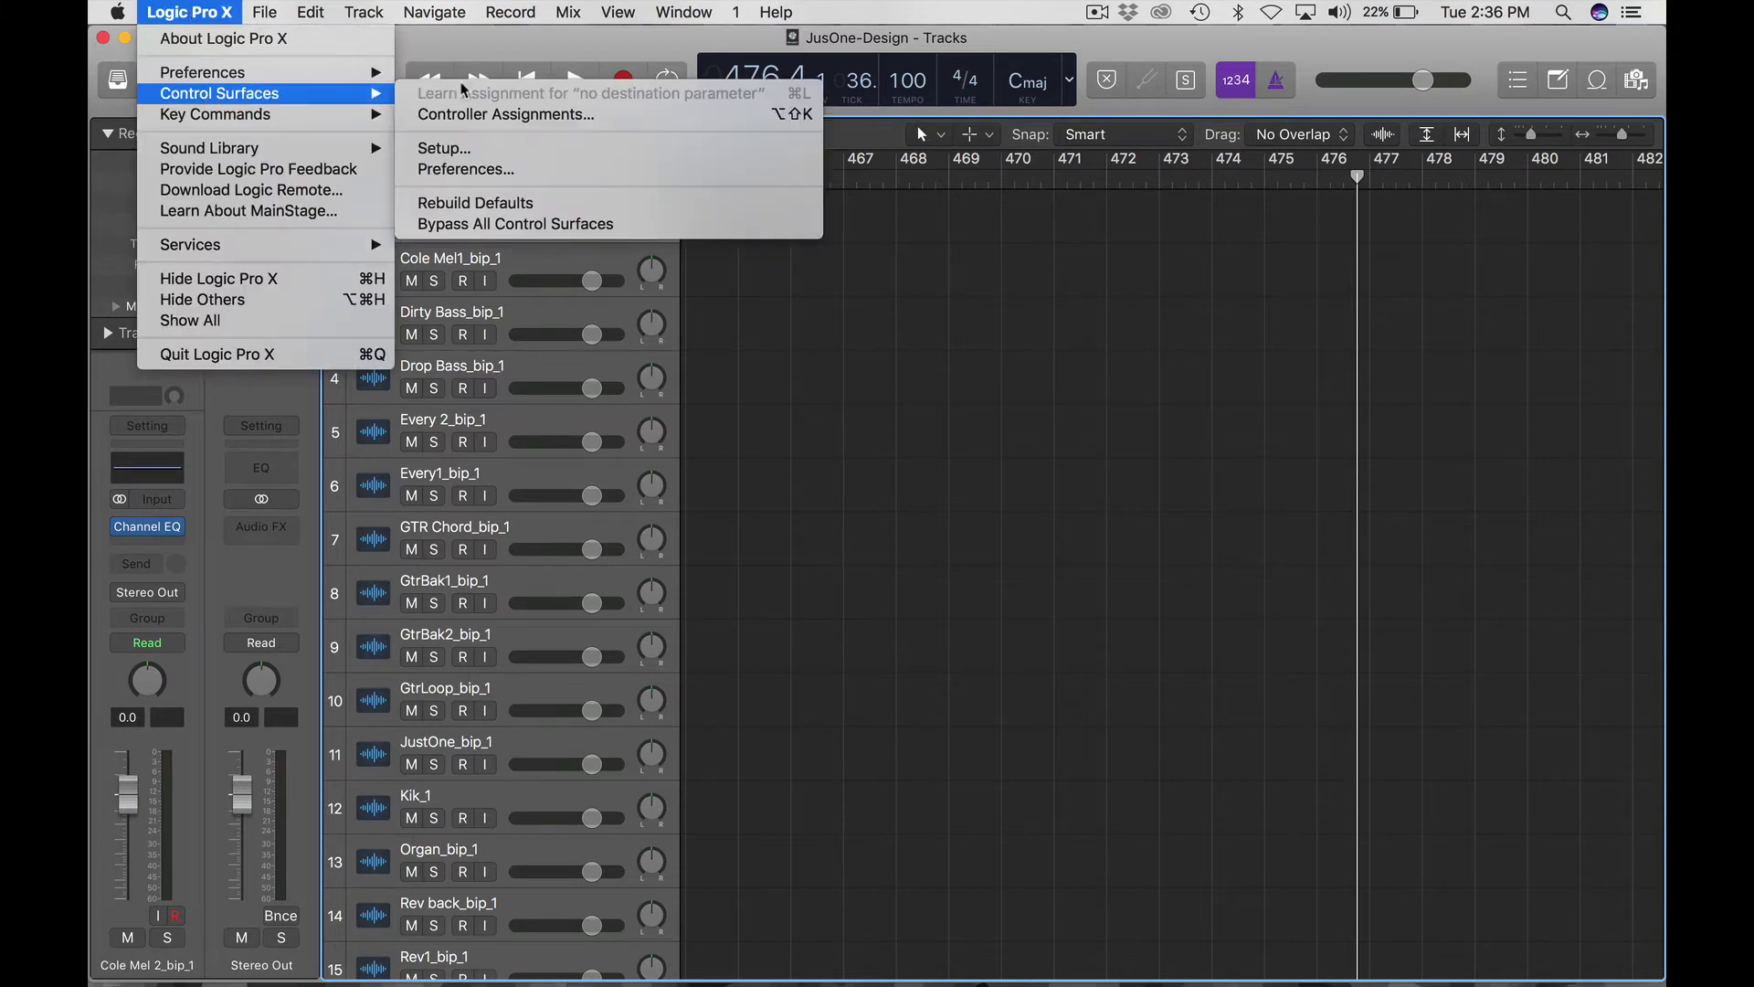
{"action": "left_click", "coordinate": [459, 148]}
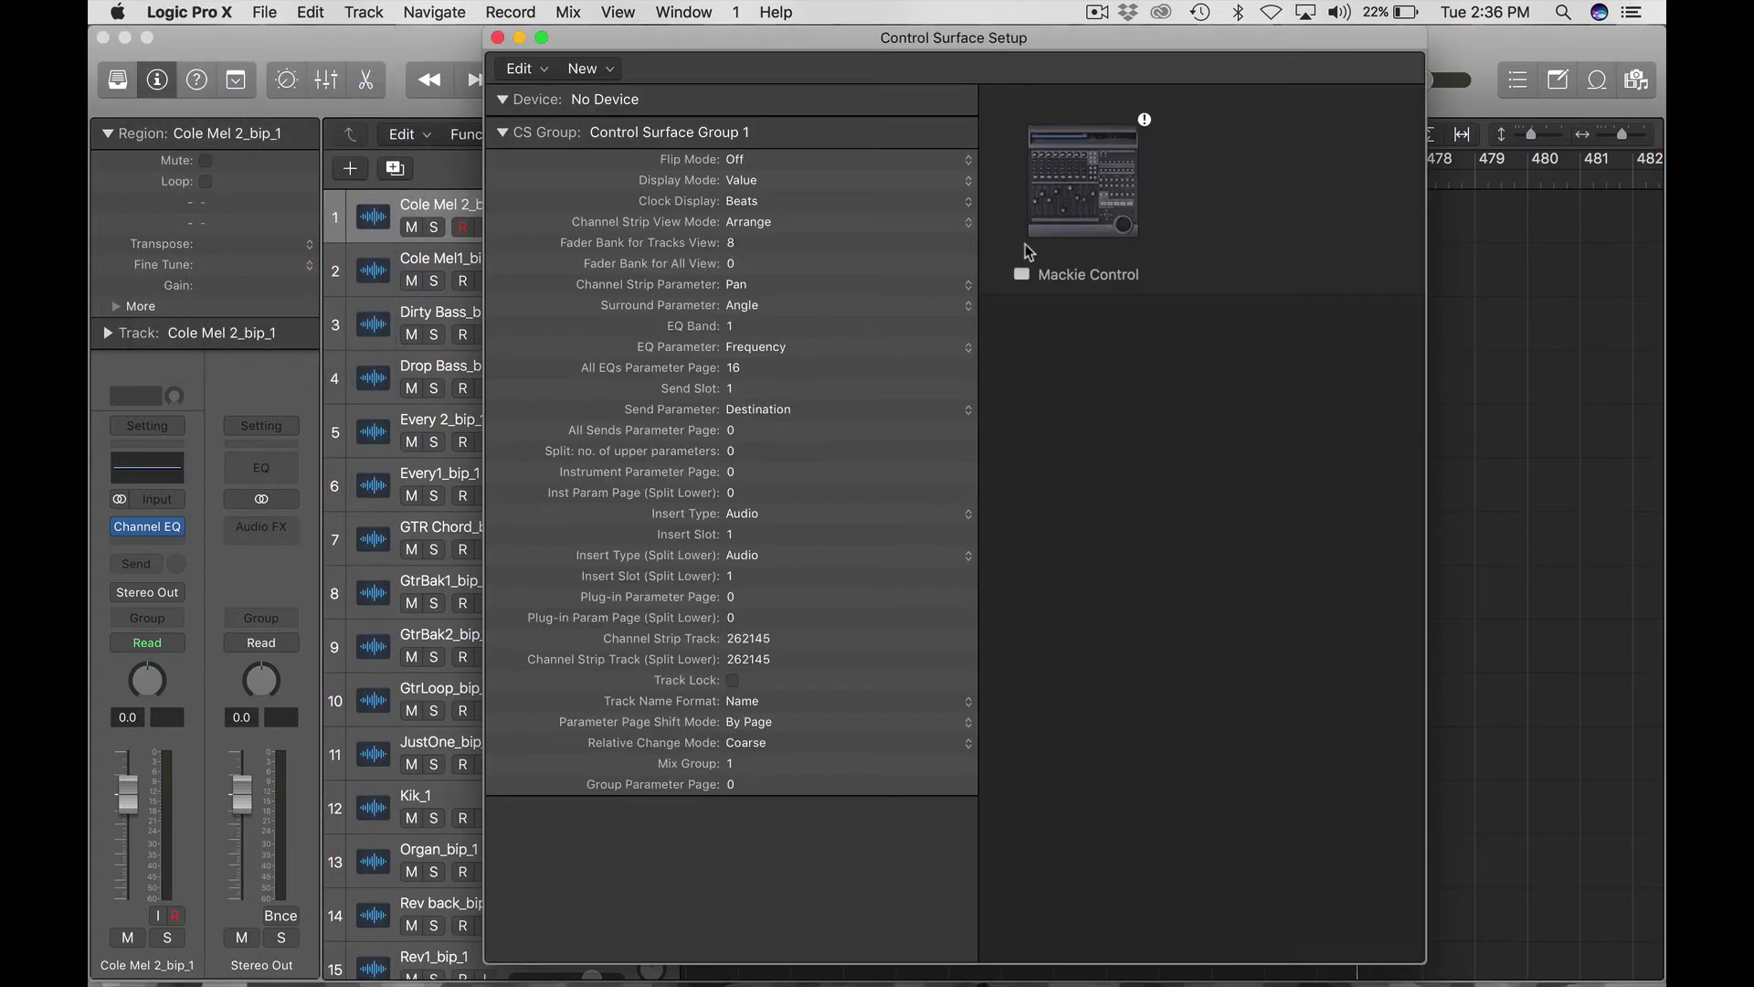
Step: Set the Mackie Control's output and input ports to iCON QCON Pro X V1.15
{"action": "left_click", "coordinate": [1106, 182]}
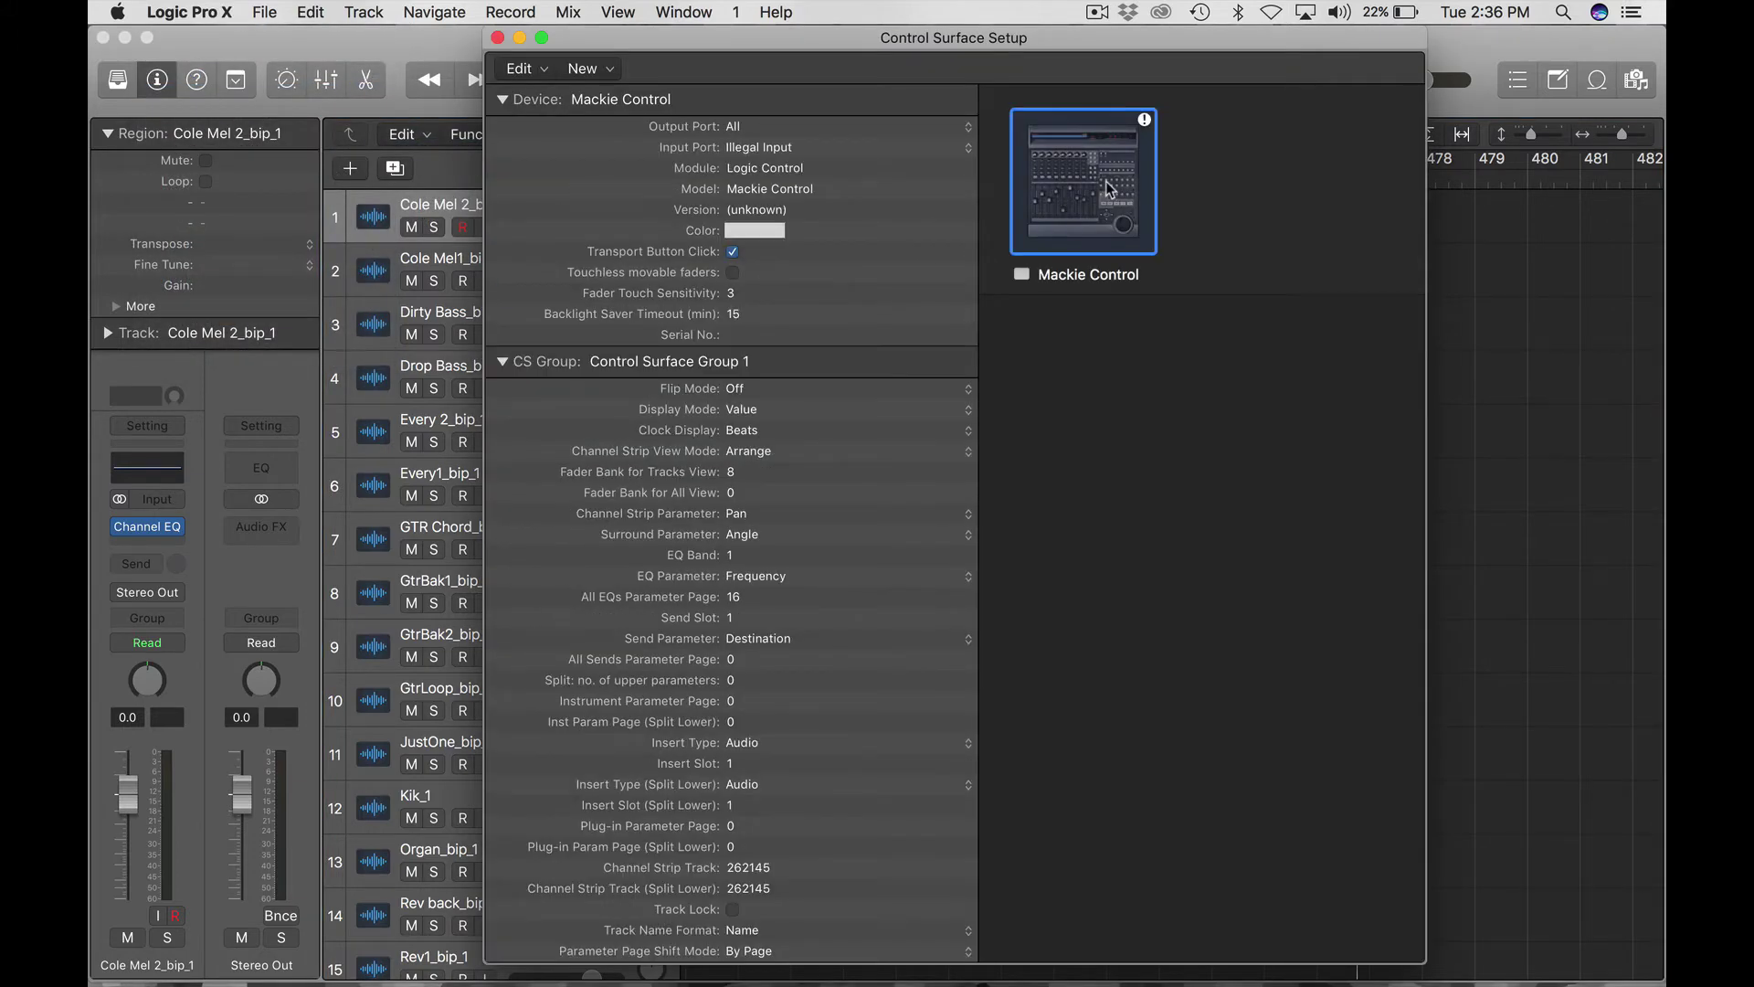
{"action": "left_click", "coordinate": [969, 131]}
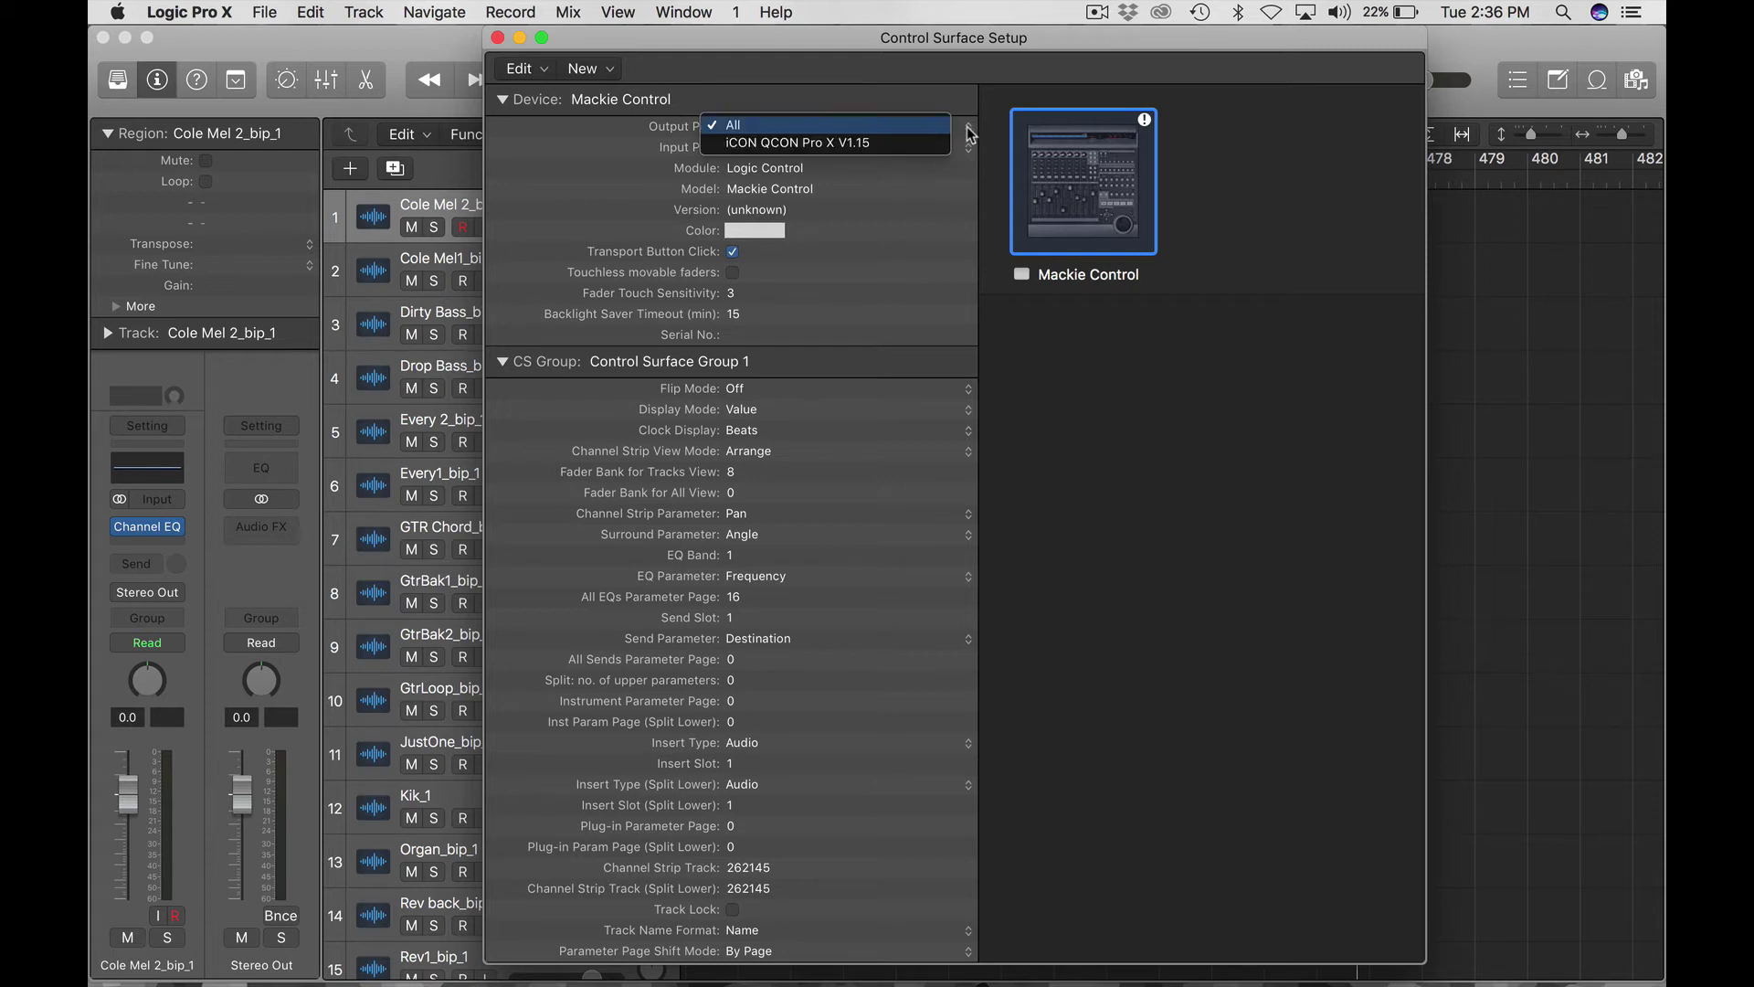
{"action": "left_click", "coordinate": [890, 145]}
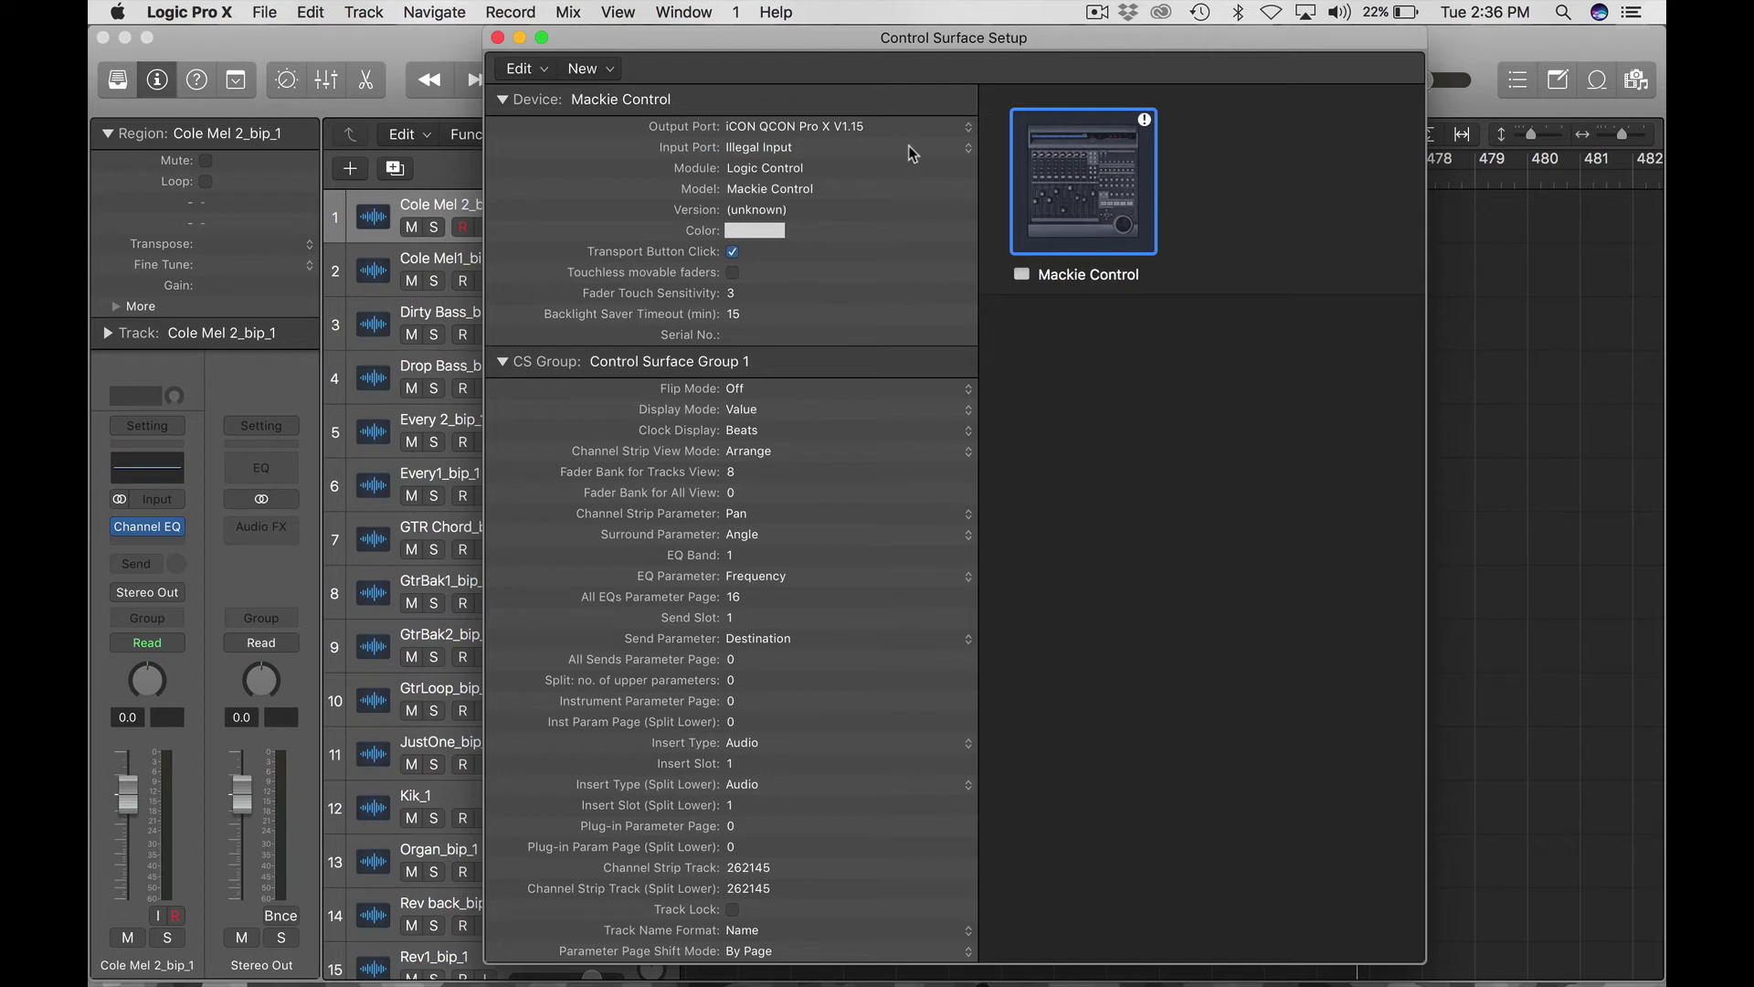
{"action": "left_click", "coordinate": [907, 150]}
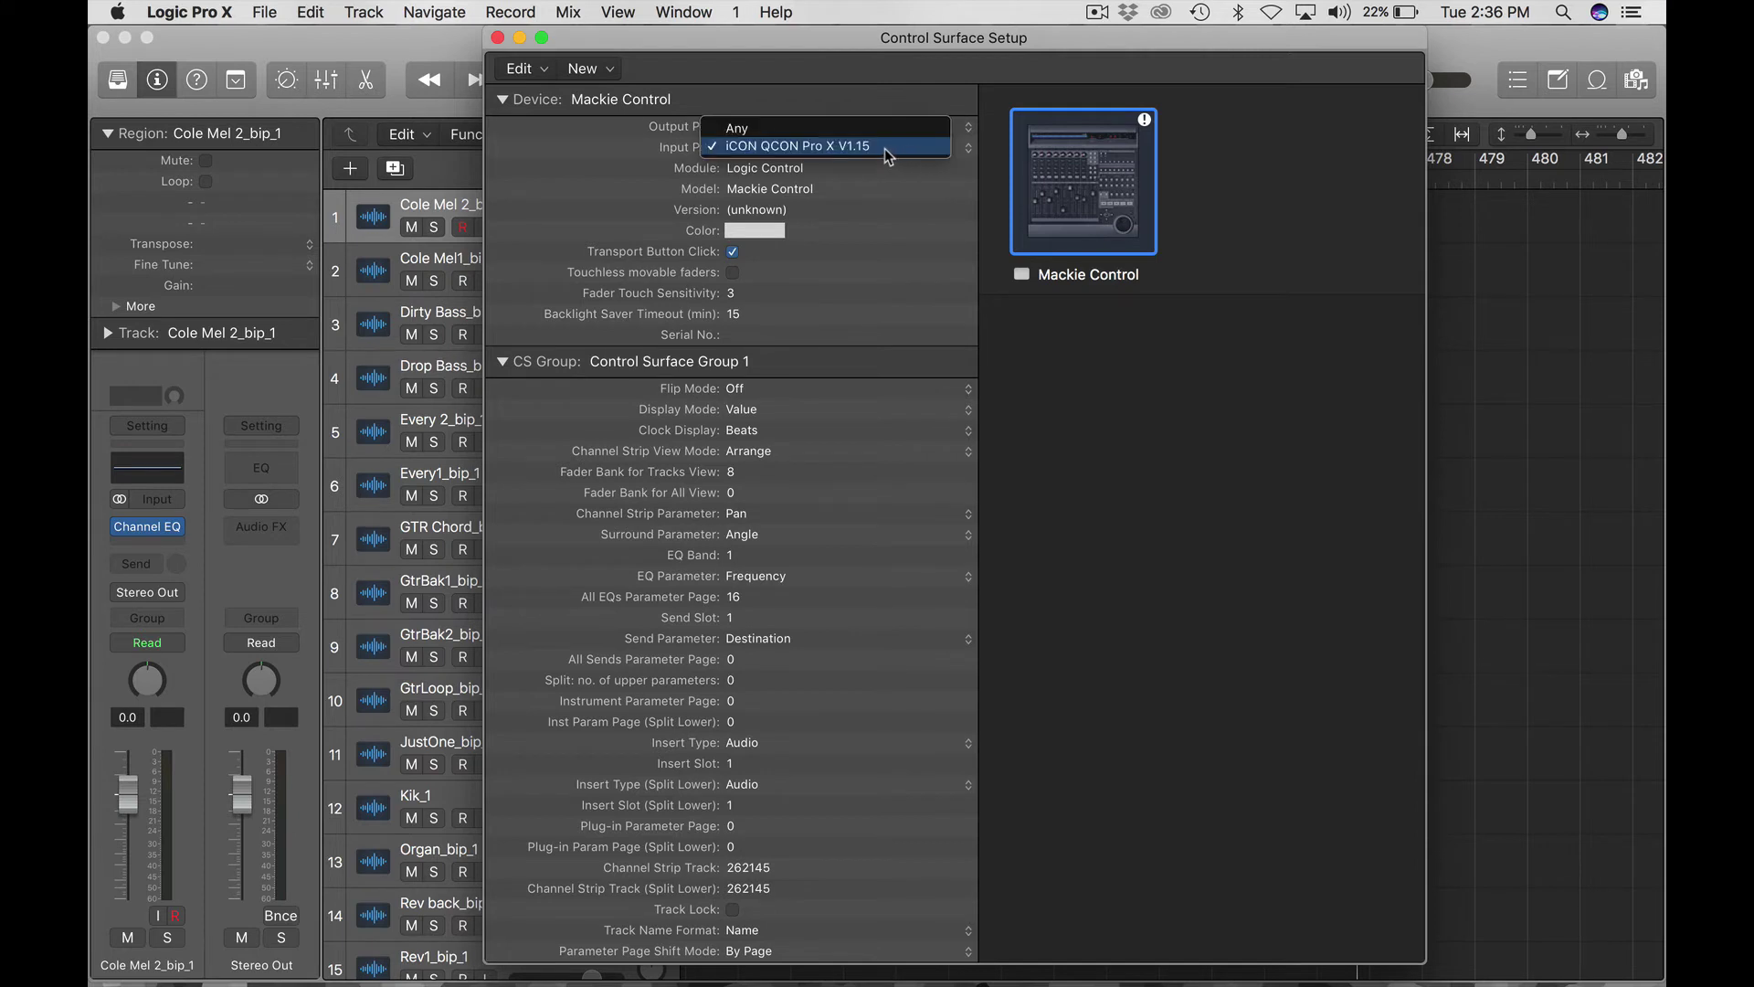
{"action": "left_click", "coordinate": [884, 147]}
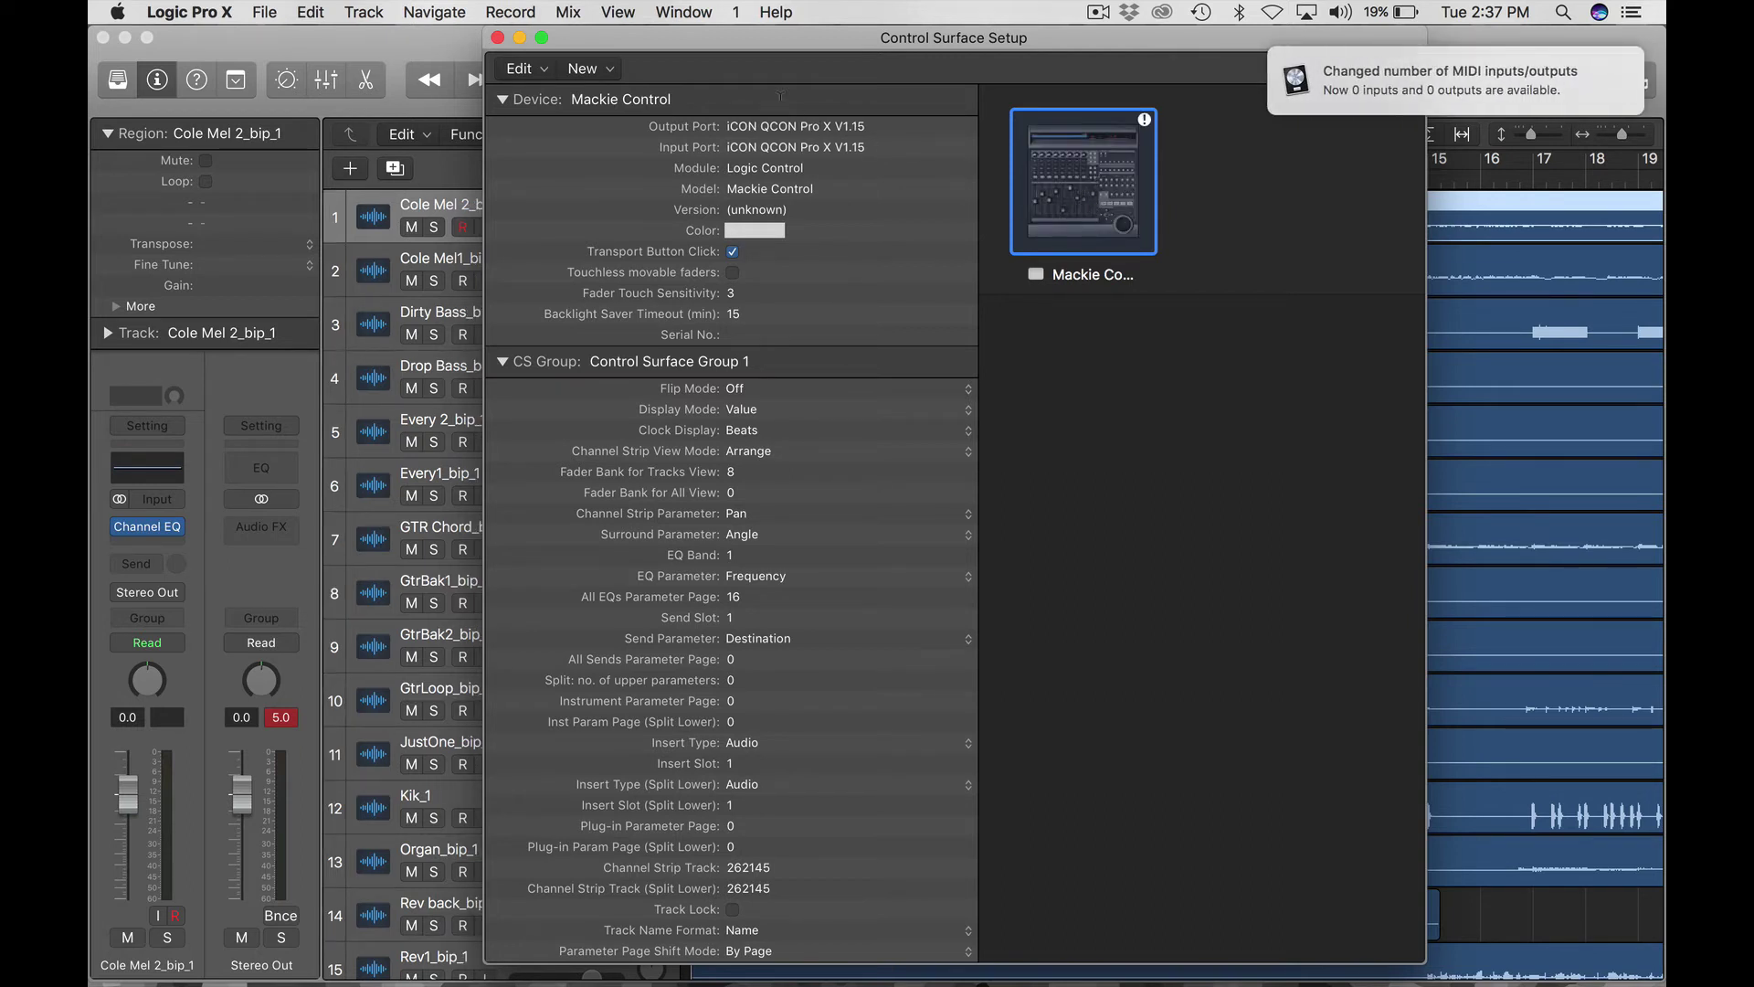
Step: Delete the Mackie Control device from Control Surface Setup, confirming the deletion
{"action": "left_click", "coordinate": [546, 77]}
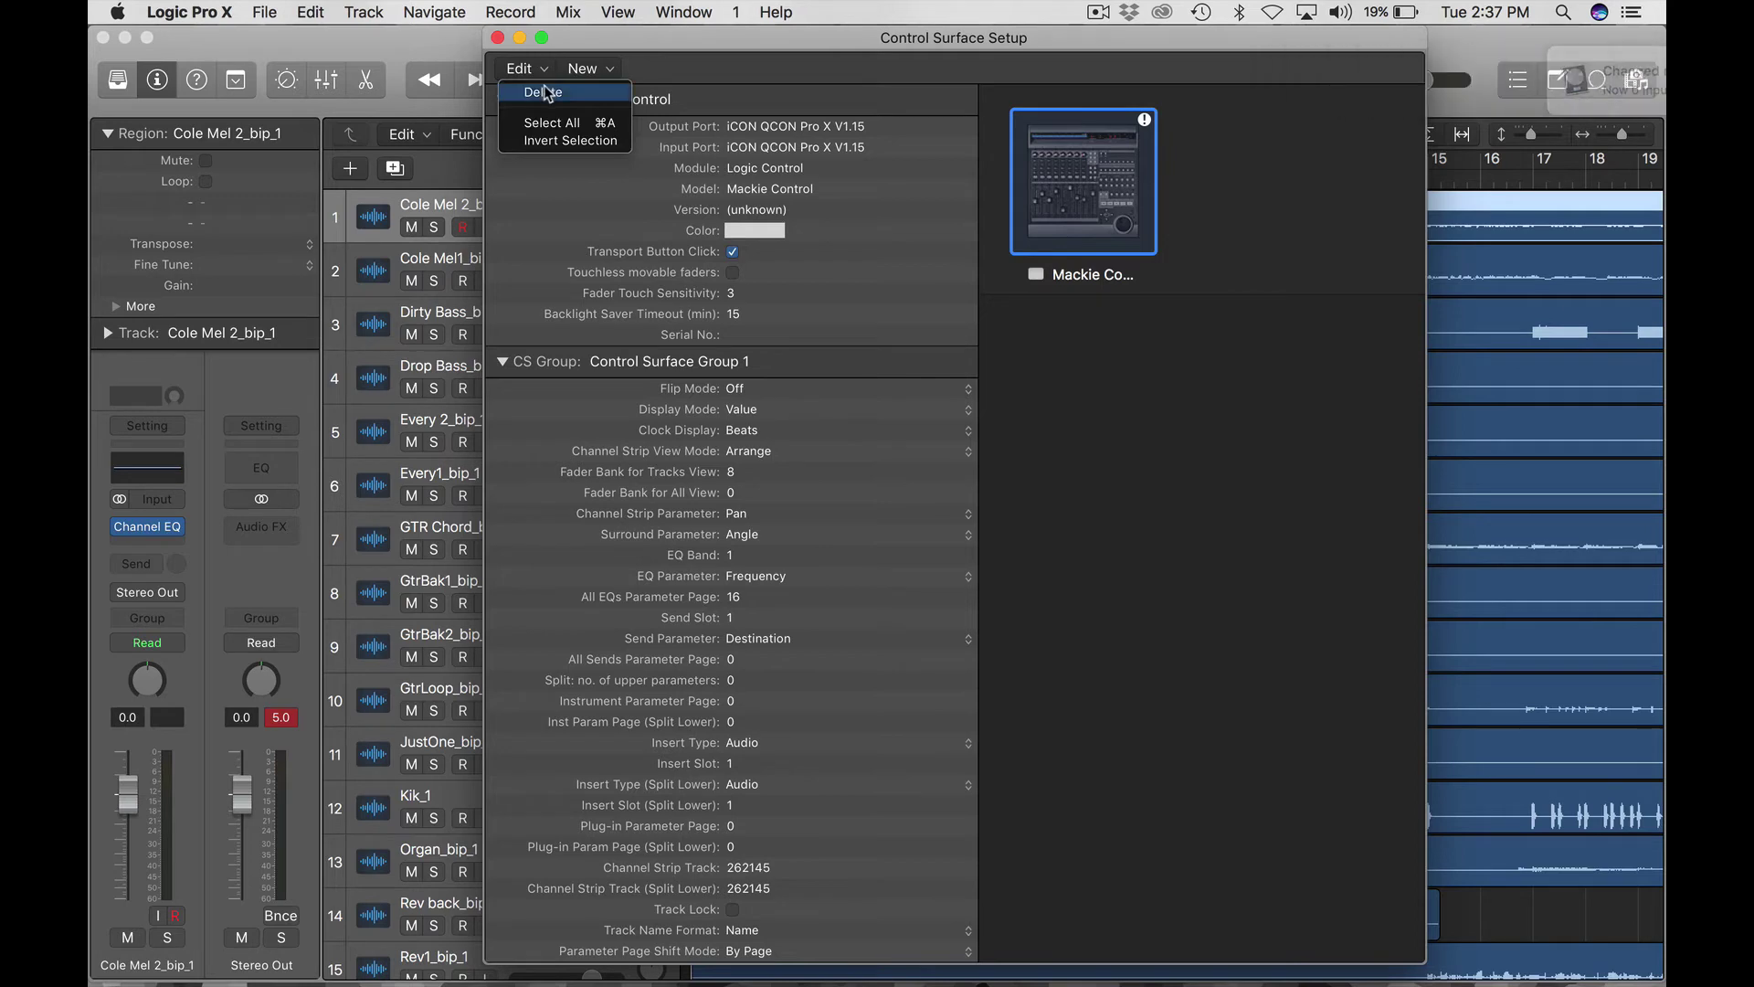
{"action": "left_click", "coordinate": [544, 91]}
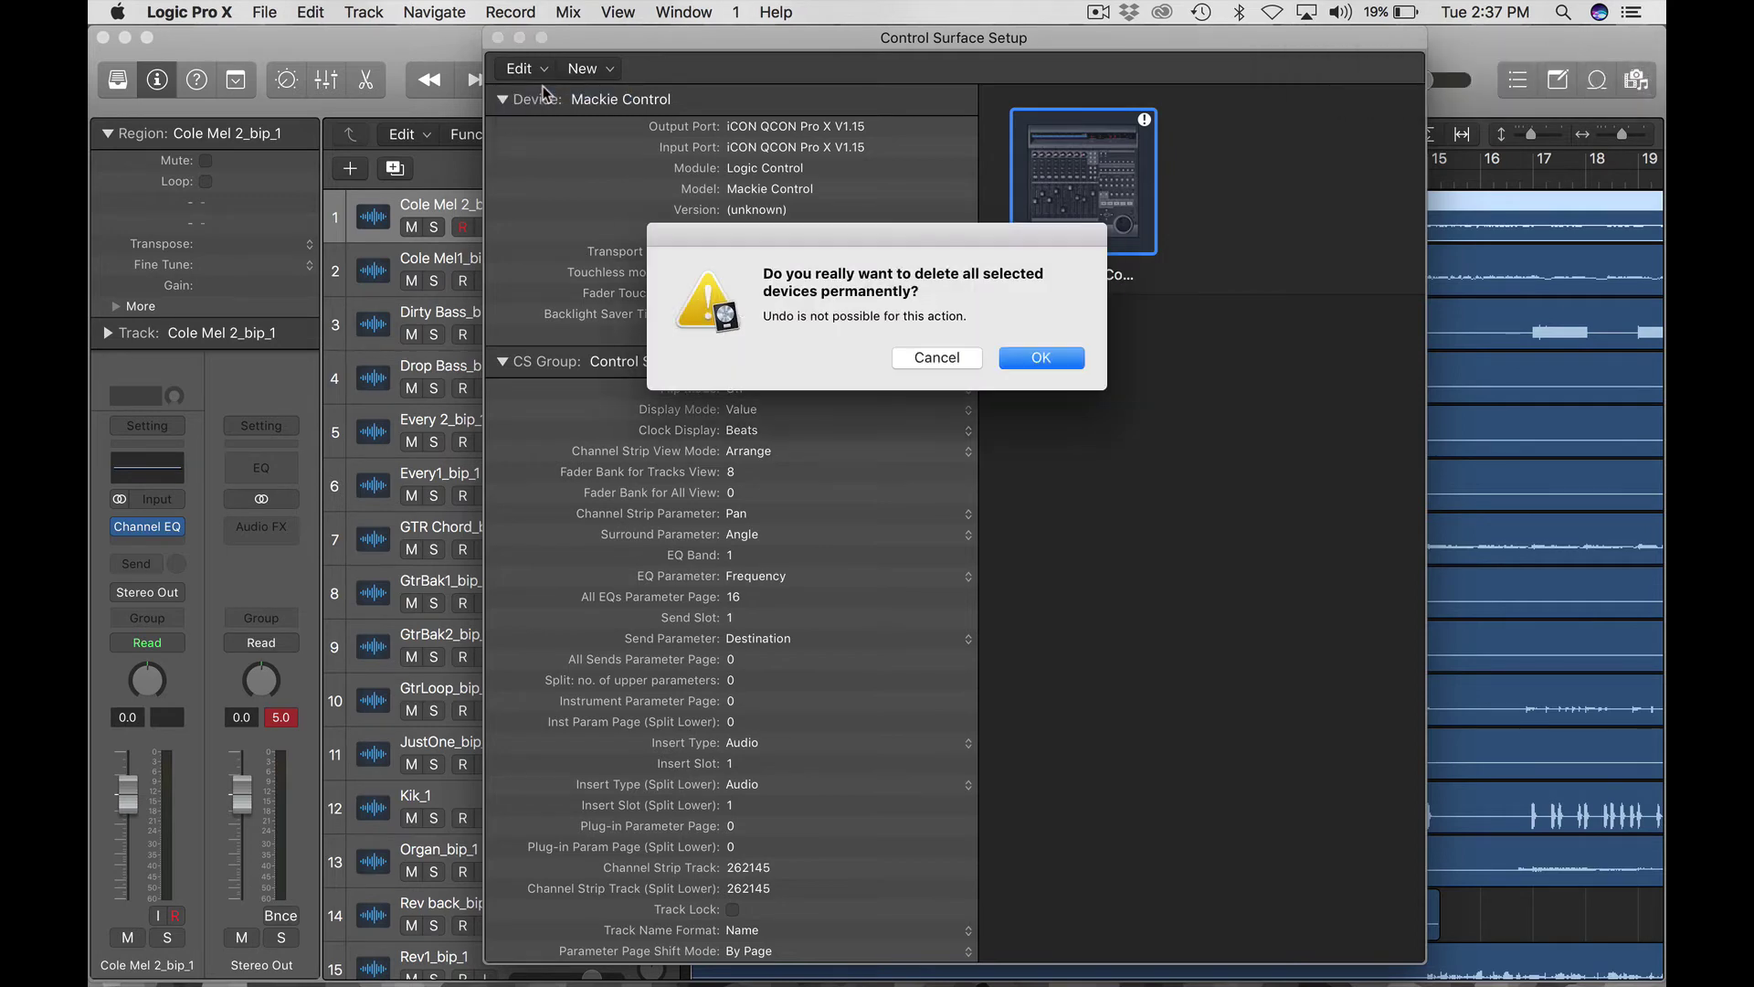
{"action": "left_click", "coordinate": [1021, 364]}
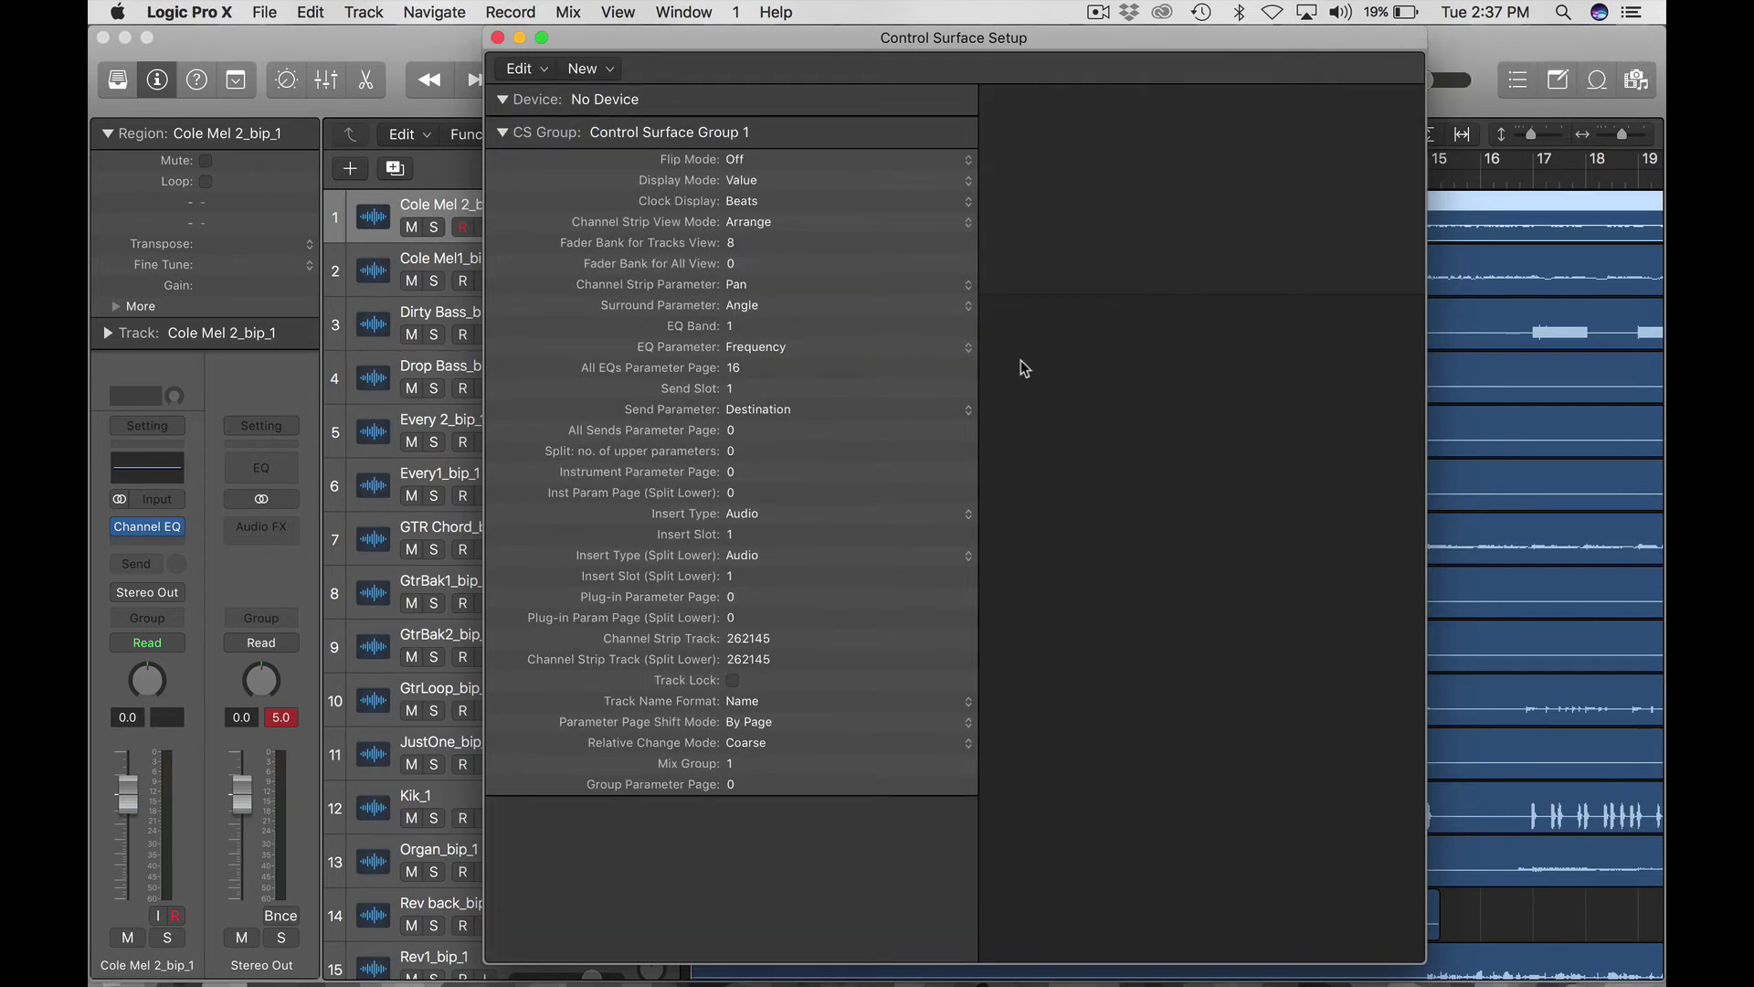
Step: Close the Control Surface Setup window and quit Logic Pro X
{"action": "left_click", "coordinate": [497, 38]}
{"action": "left_click", "coordinate": [220, 16]}
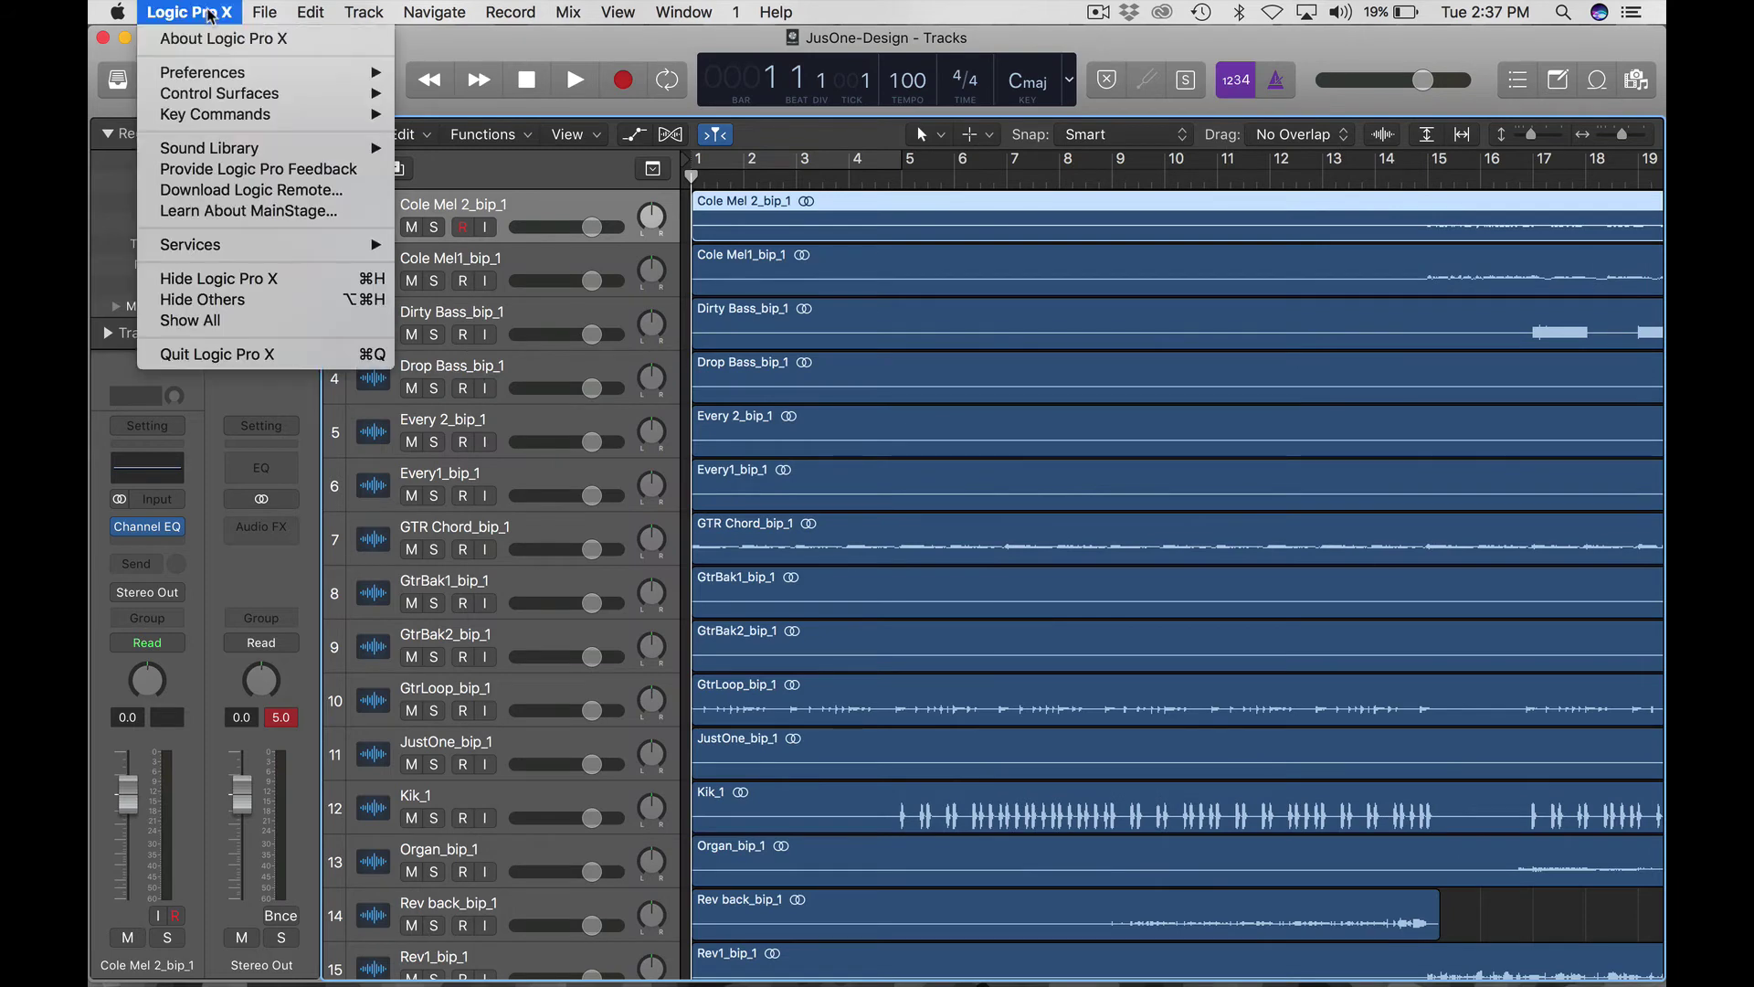
{"action": "left_click", "coordinate": [273, 353]}
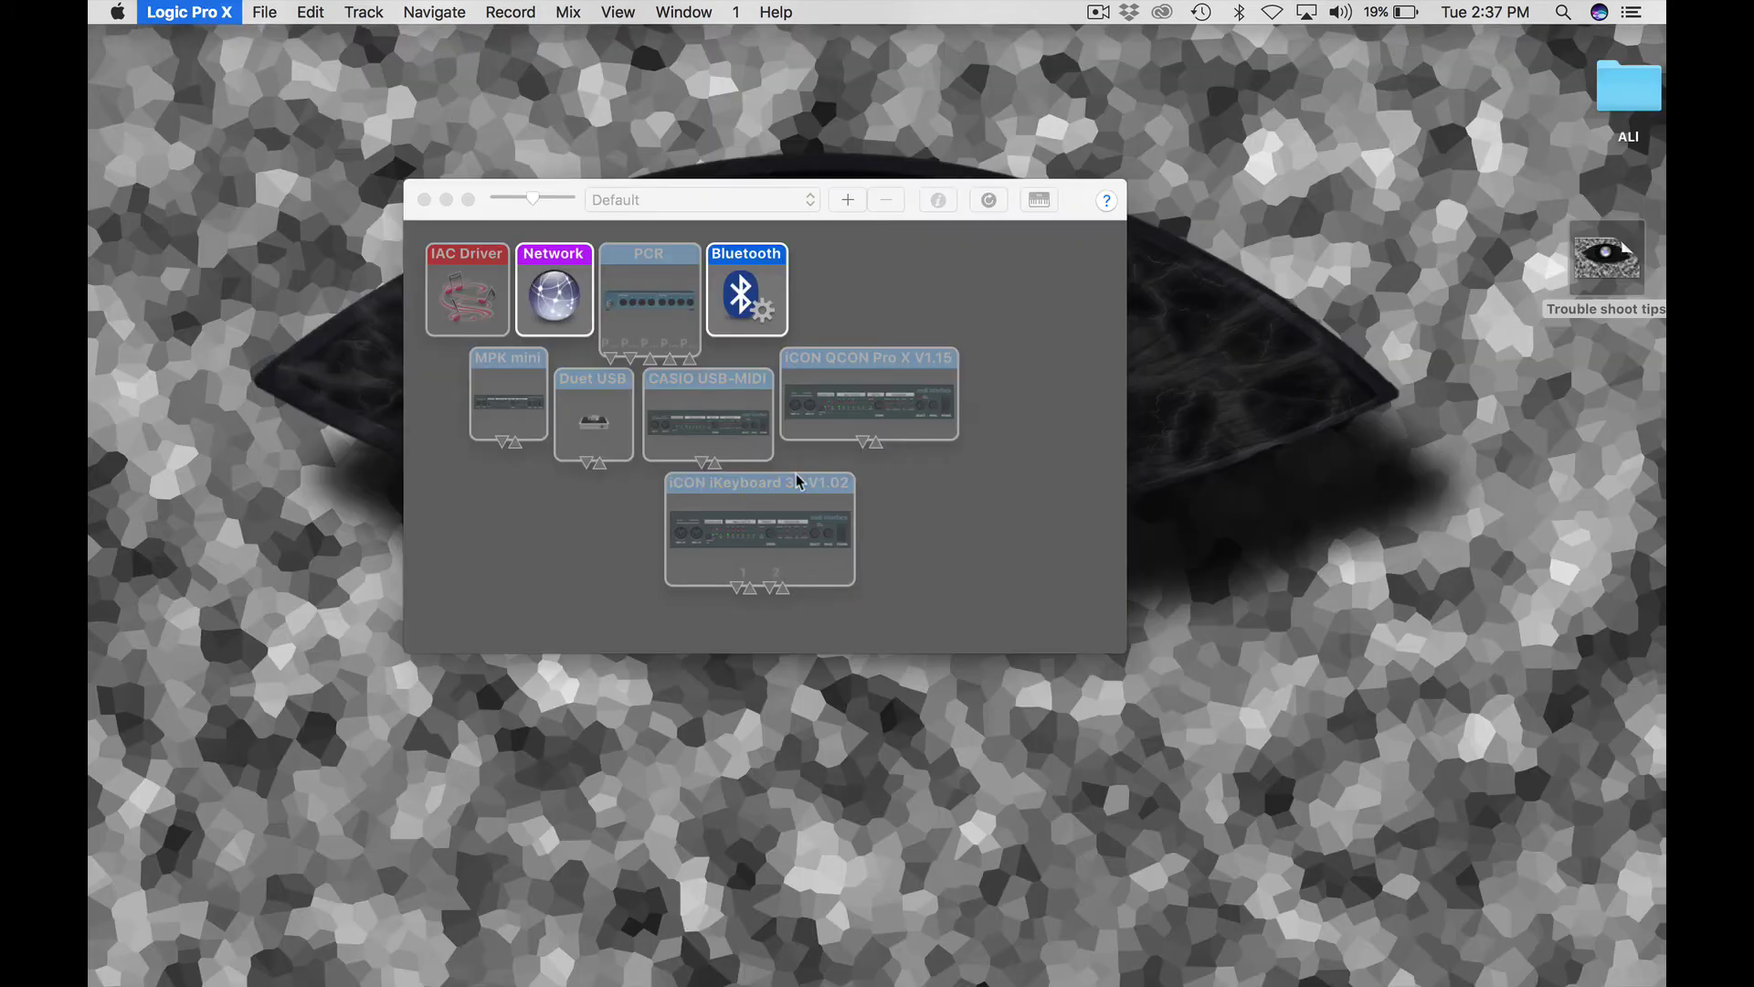
Step: Remove the iCON QCON Pro X V1.15 device from MIDI Studio
{"action": "left_click", "coordinate": [909, 395]}
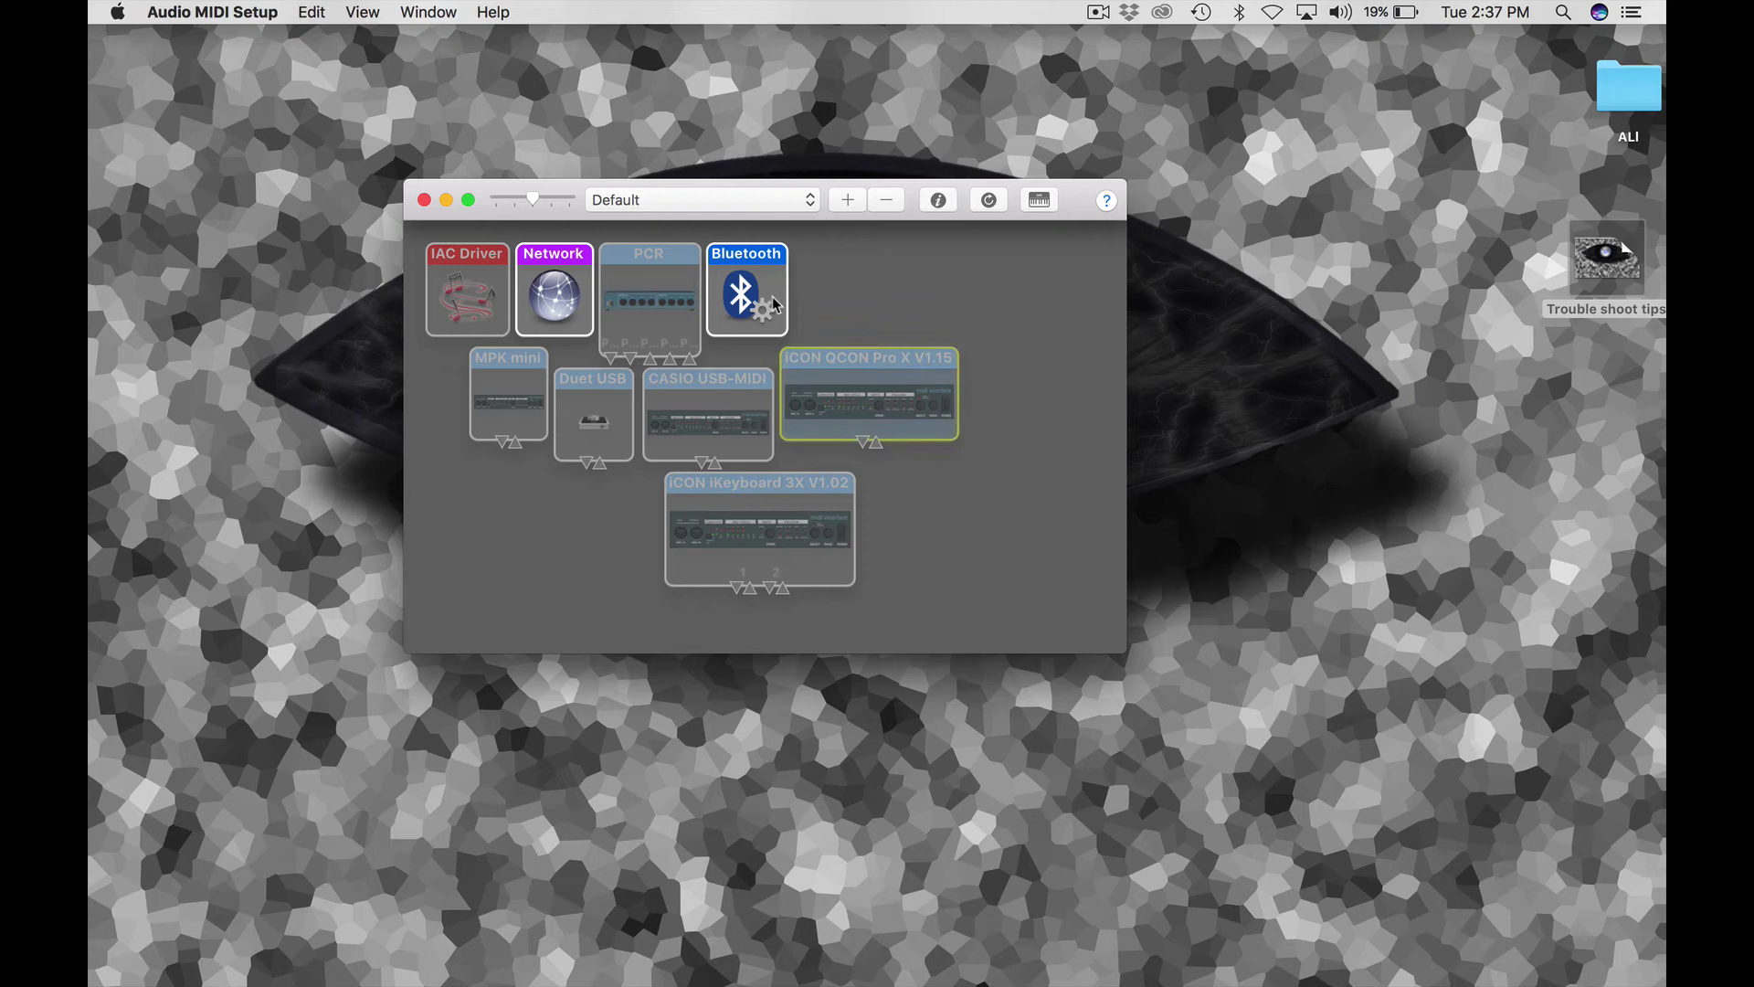
{"action": "left_click", "coordinate": [886, 200]}
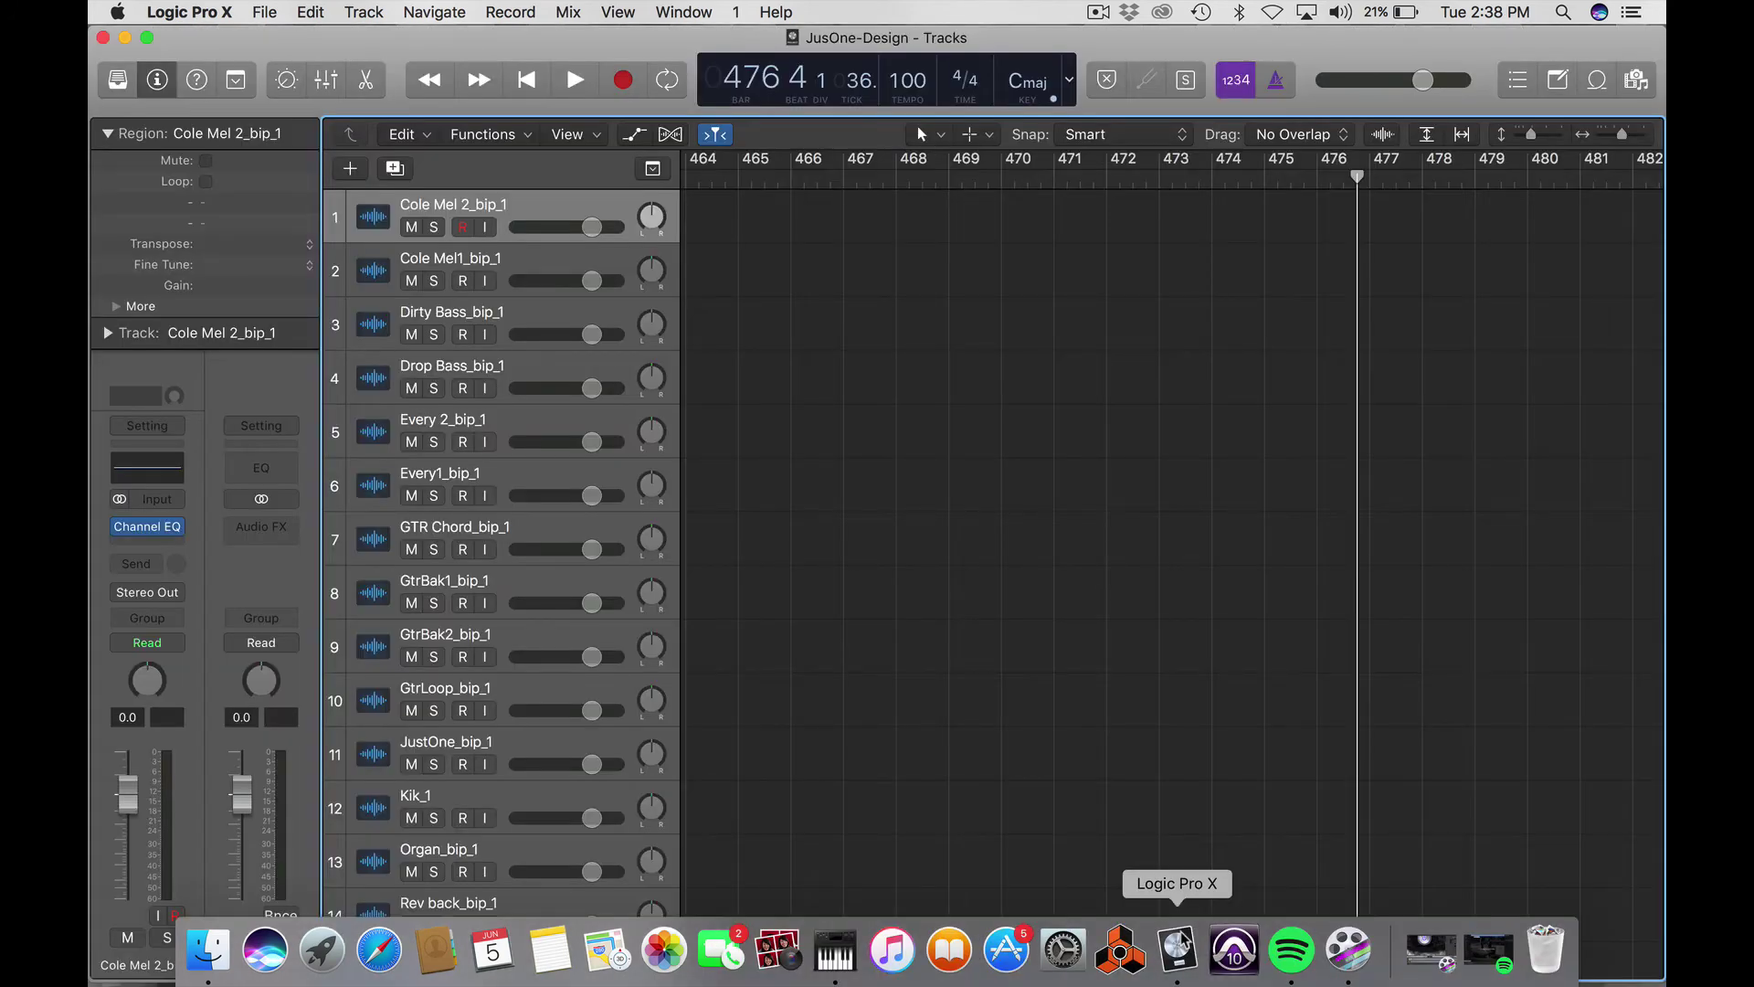
Step: Open Logic's Control Surfaces Setup window and move it higher on screen
{"action": "left_click", "coordinate": [207, 13]}
{"action": "mouse_move", "coordinate": [210, 146]}
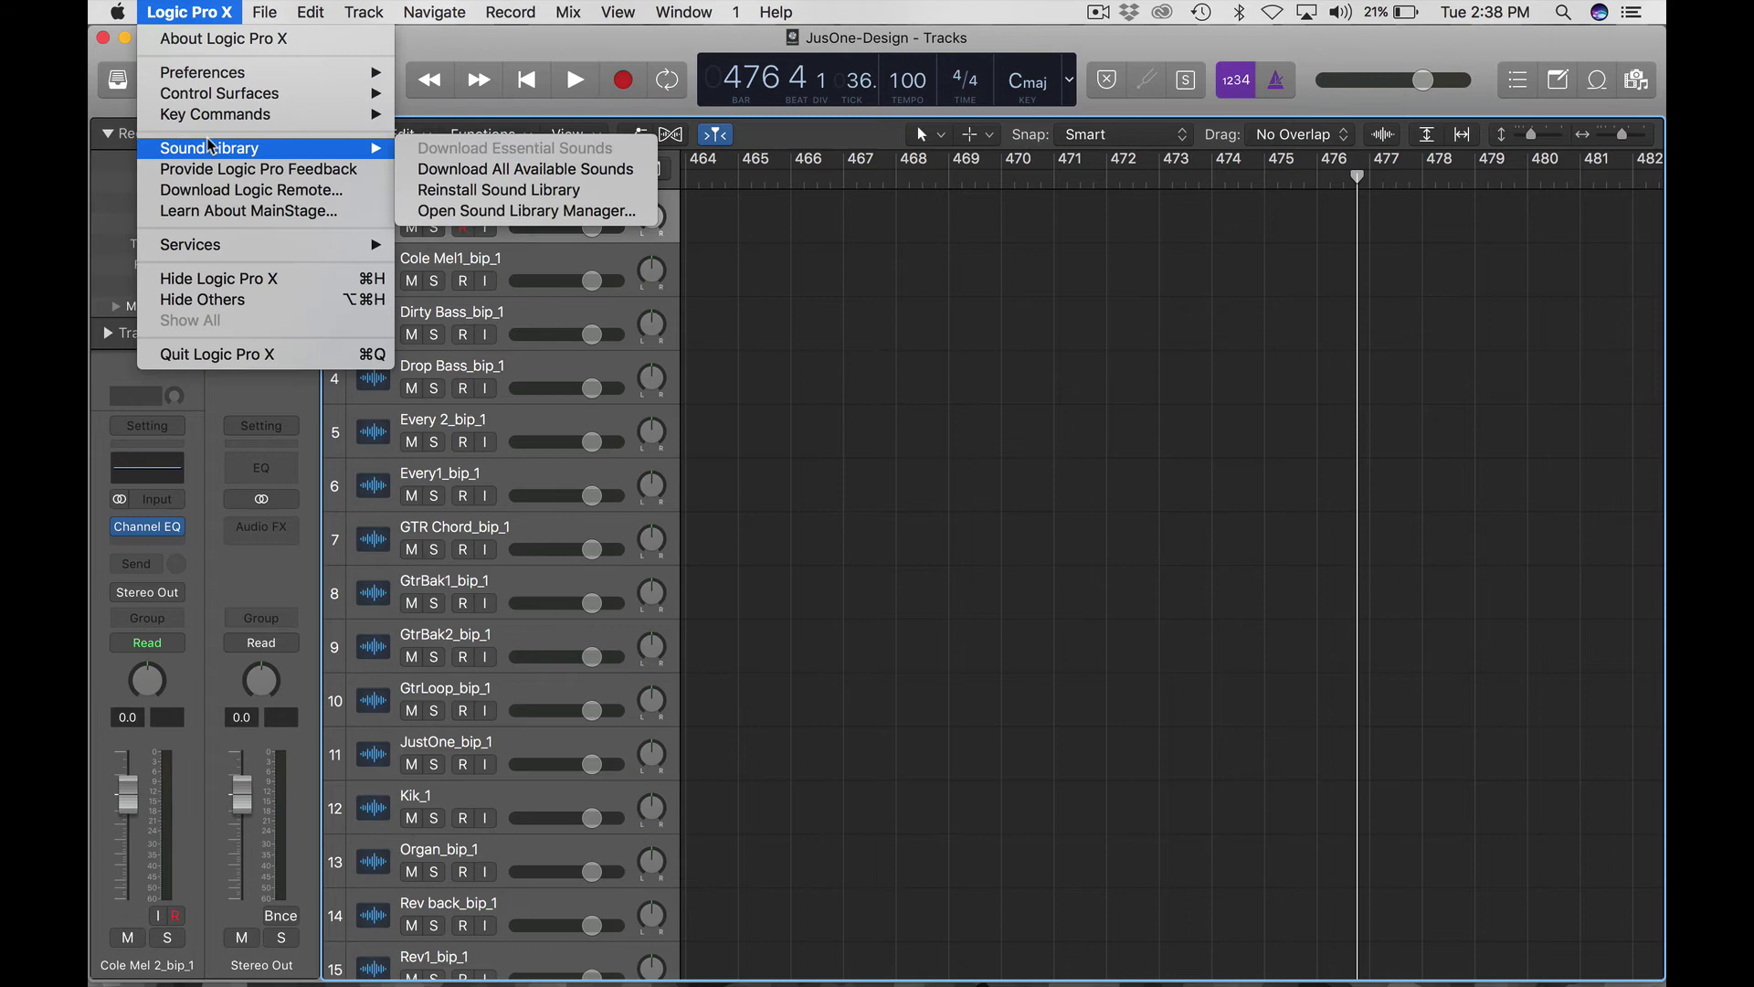
{"action": "mouse_move", "coordinate": [226, 96]}
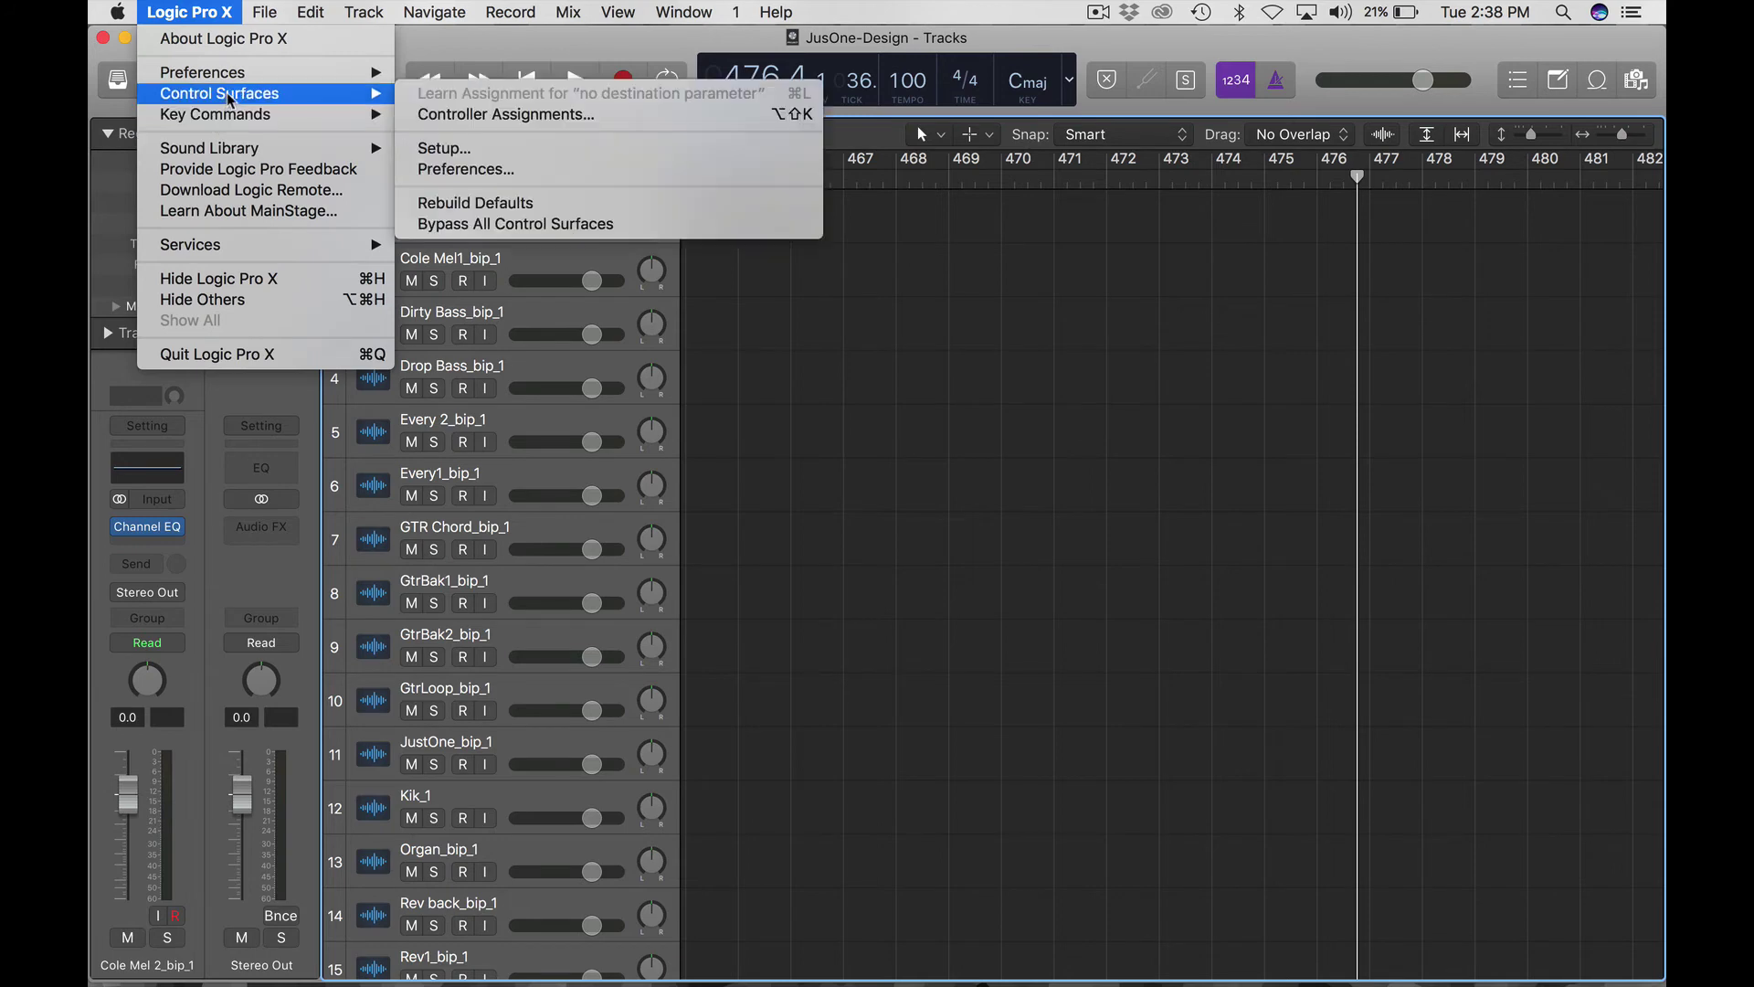
{"action": "left_click", "coordinate": [447, 151]}
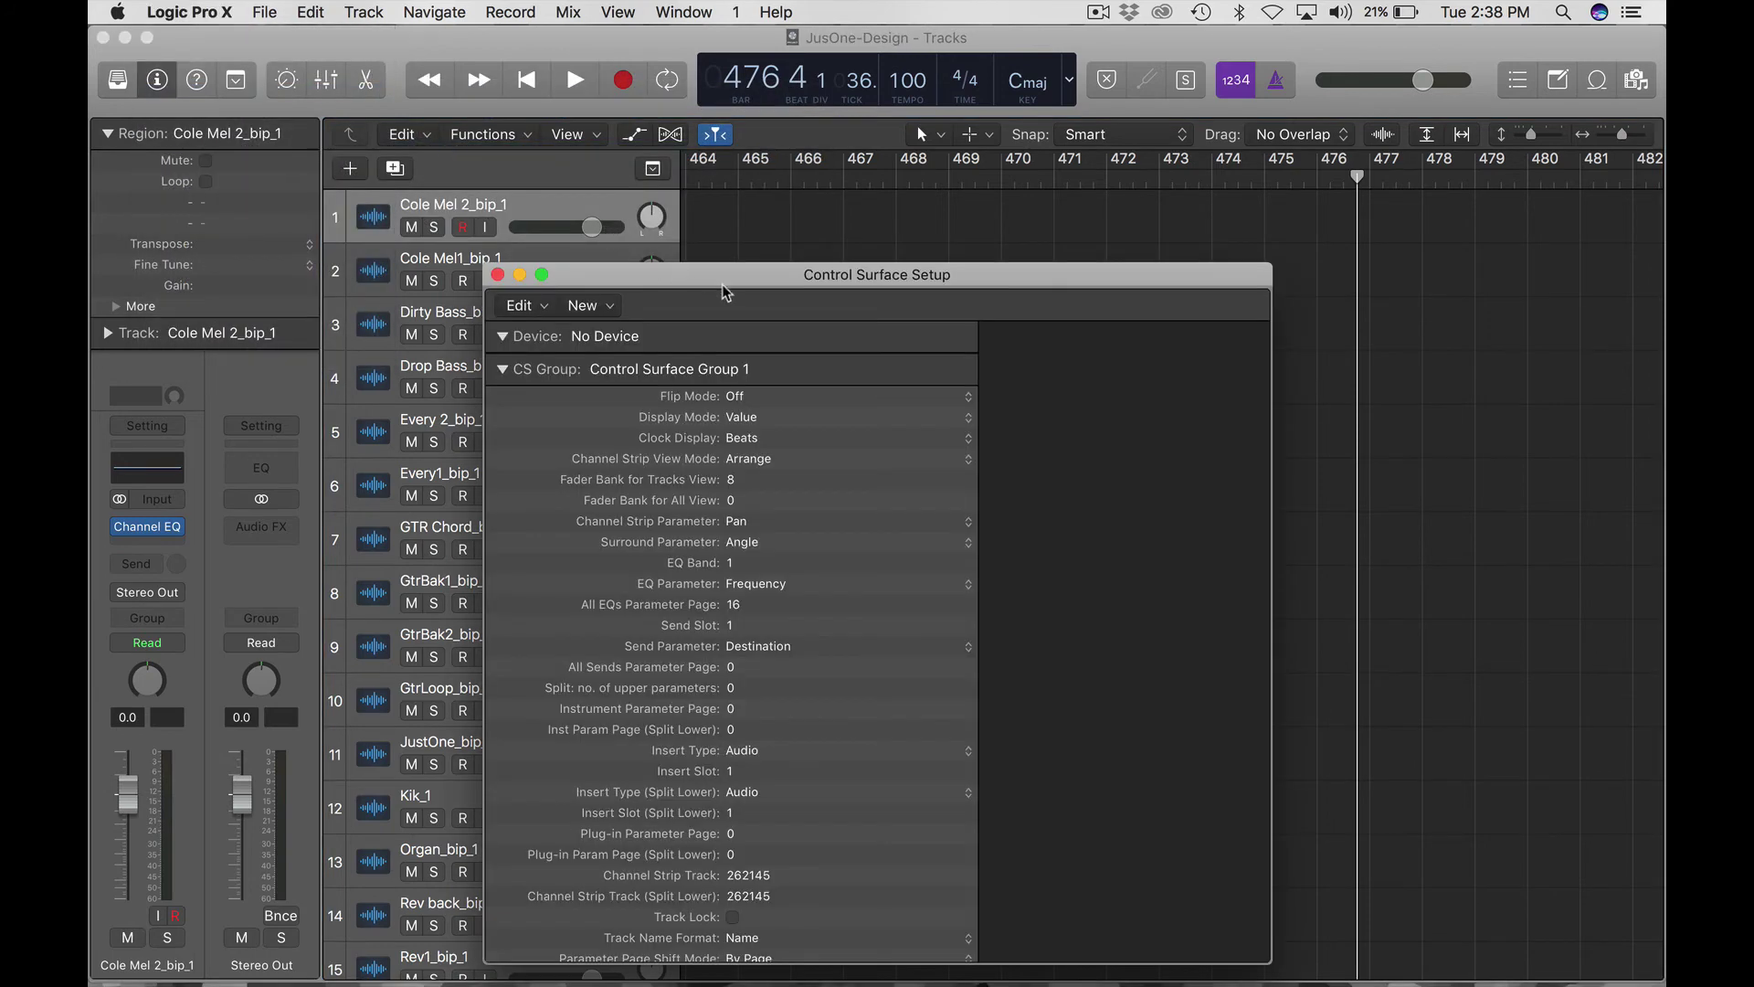
{"action": "left_click_drag", "start_coordinate": [723, 286], "coordinate": [725, 141]}
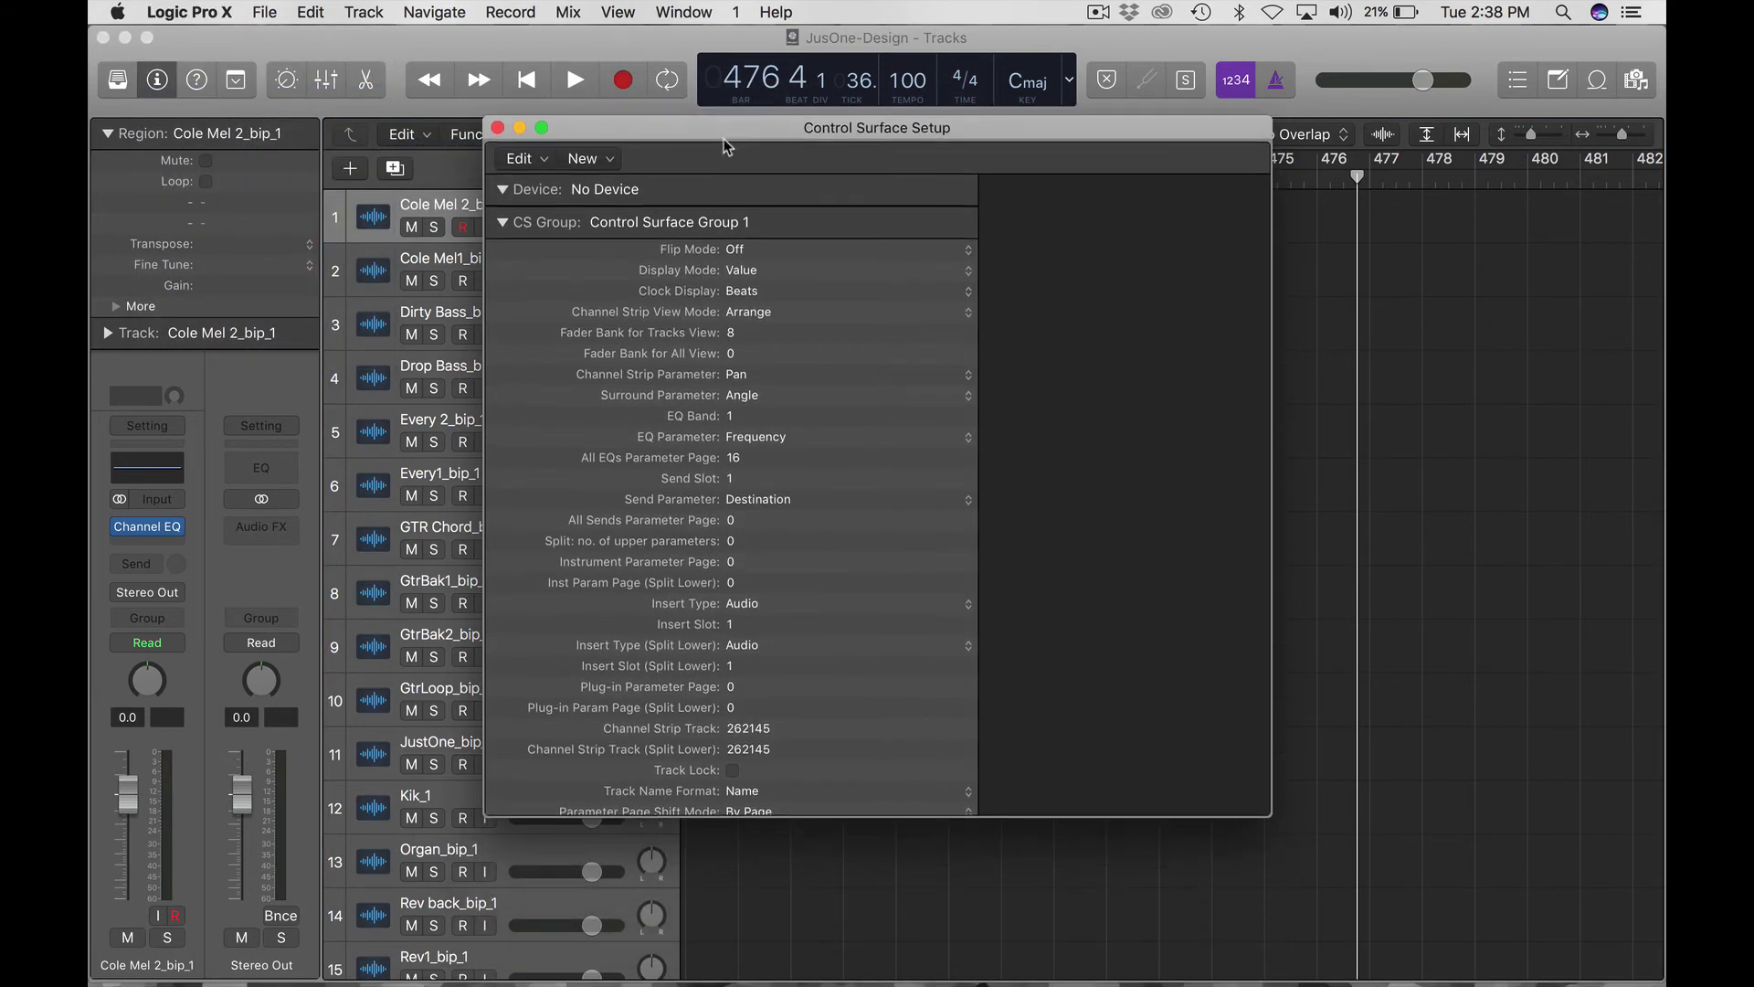
Step: Install a Mackie Designs Mackie Control from the New > Install model list
{"action": "left_click", "coordinate": [584, 161]}
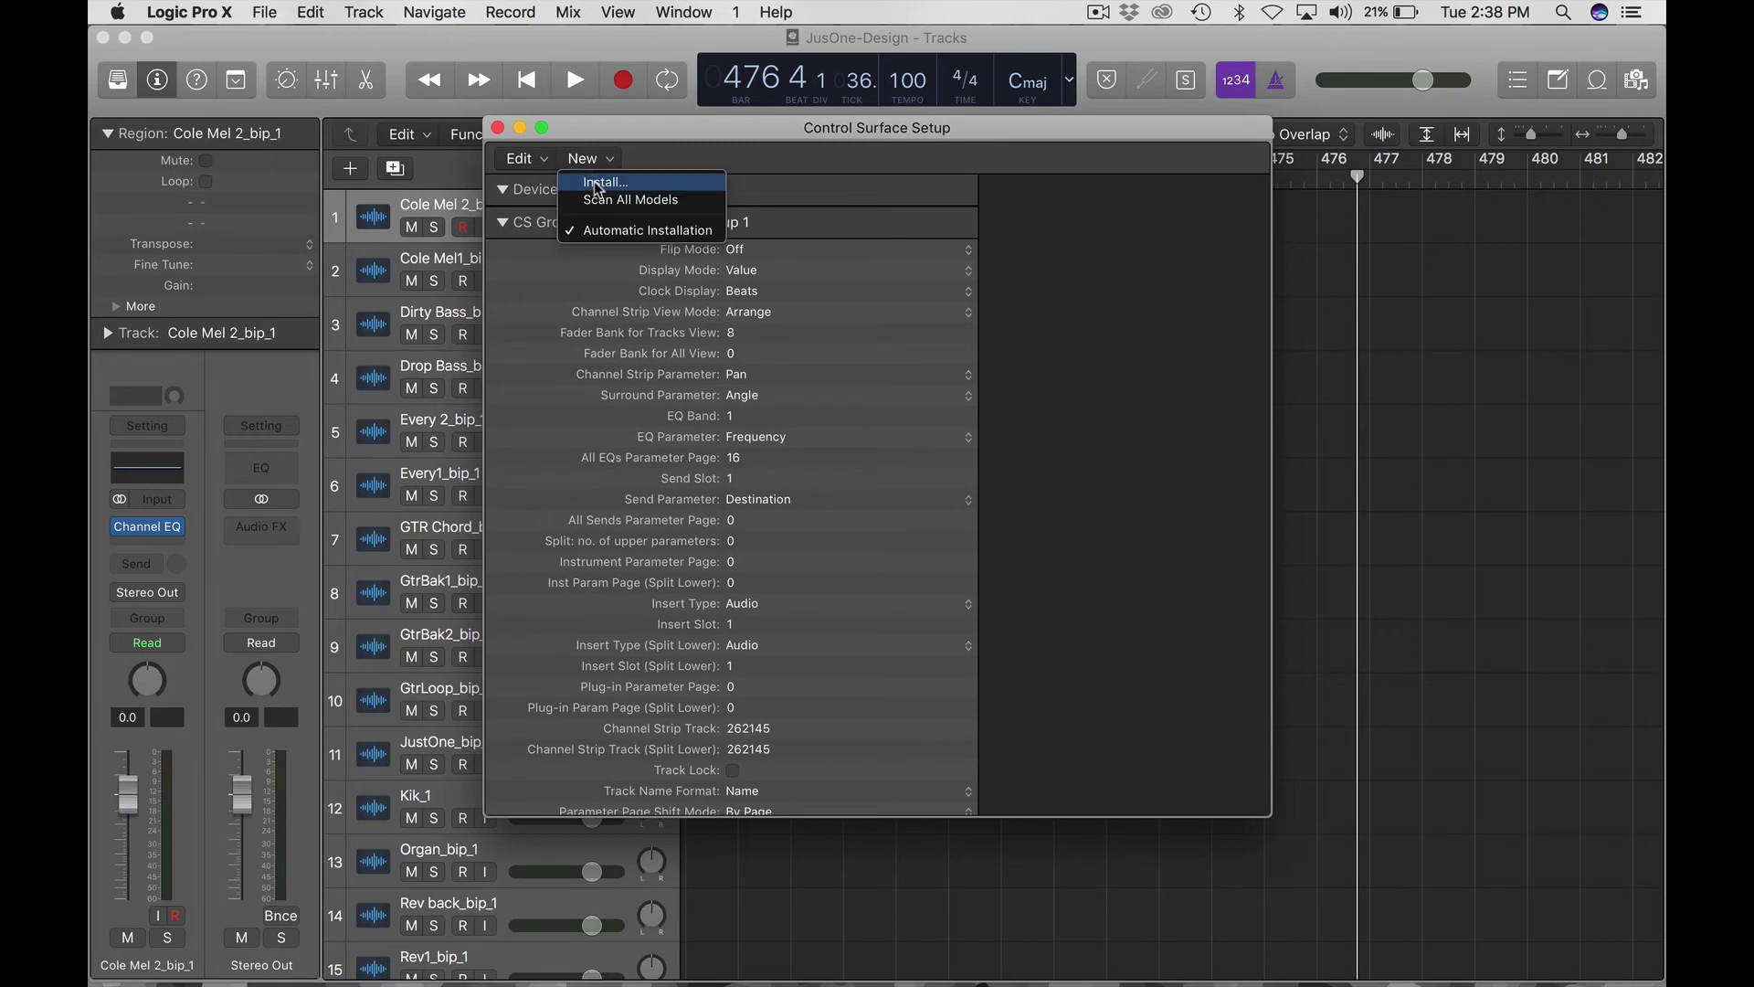
{"action": "left_click", "coordinate": [596, 186]}
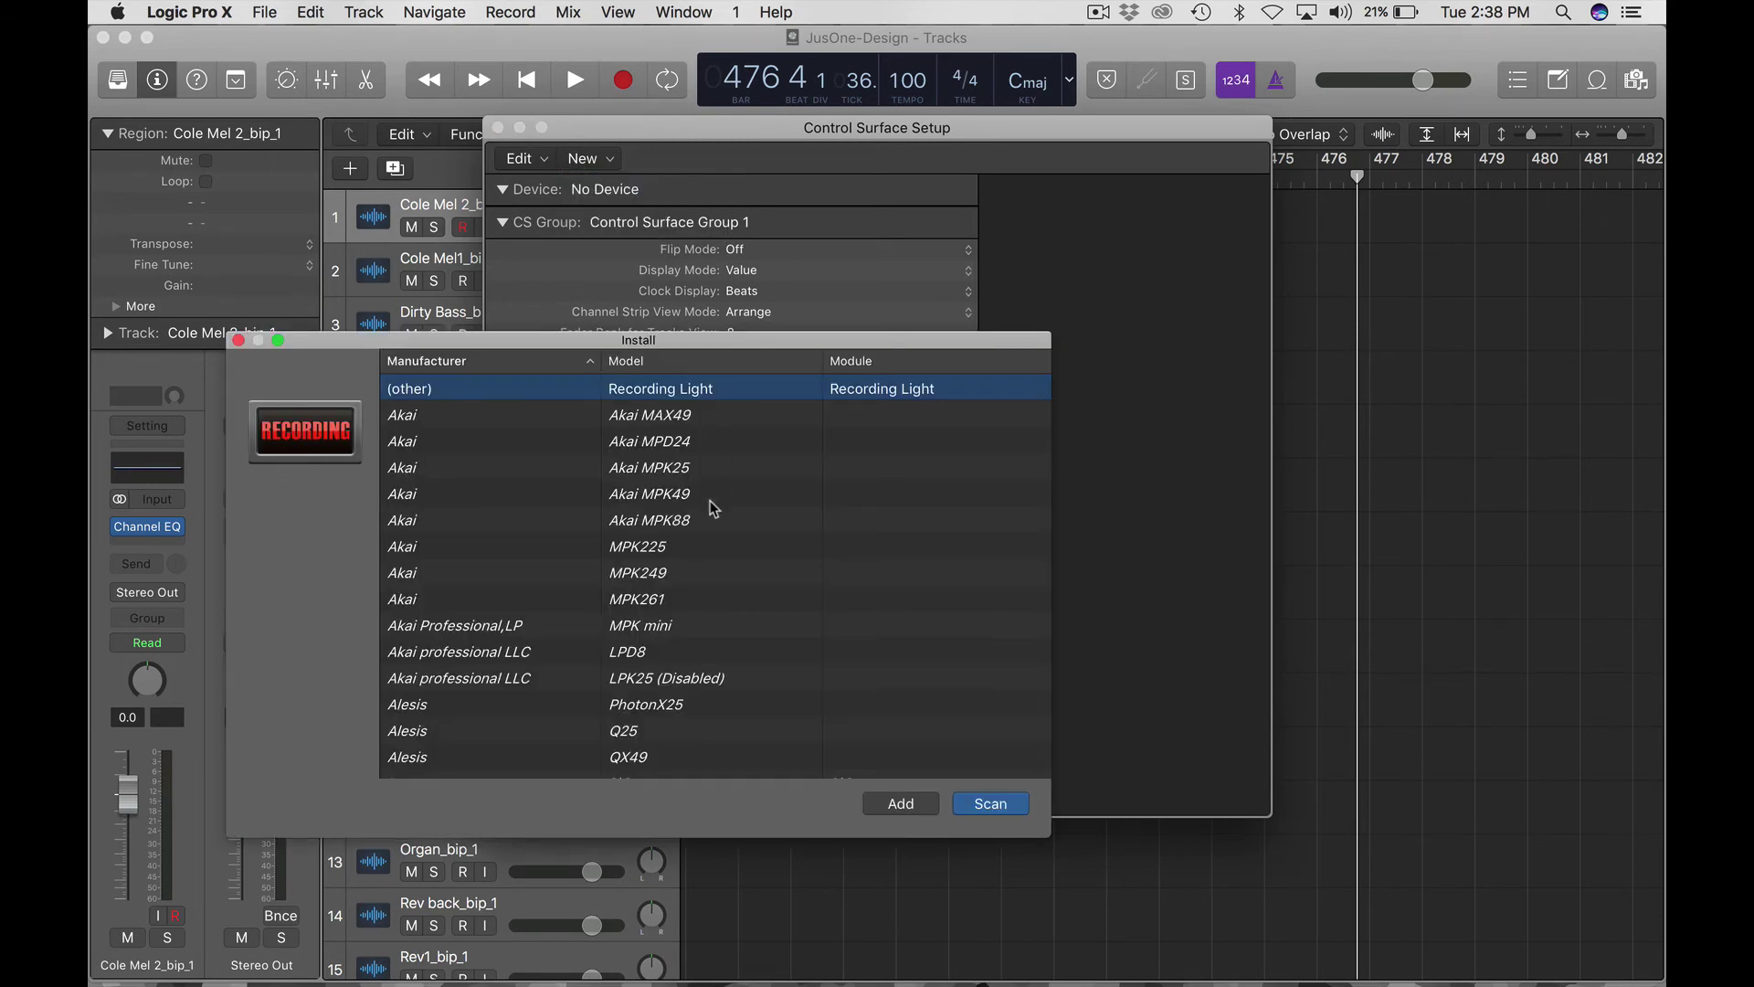
{"action": "scroll", "coordinate": [710, 519], "scroll_direction": "down", "scroll_amount": 3}
{"action": "scroll", "coordinate": [710, 522], "scroll_direction": "down", "scroll_amount": 15}
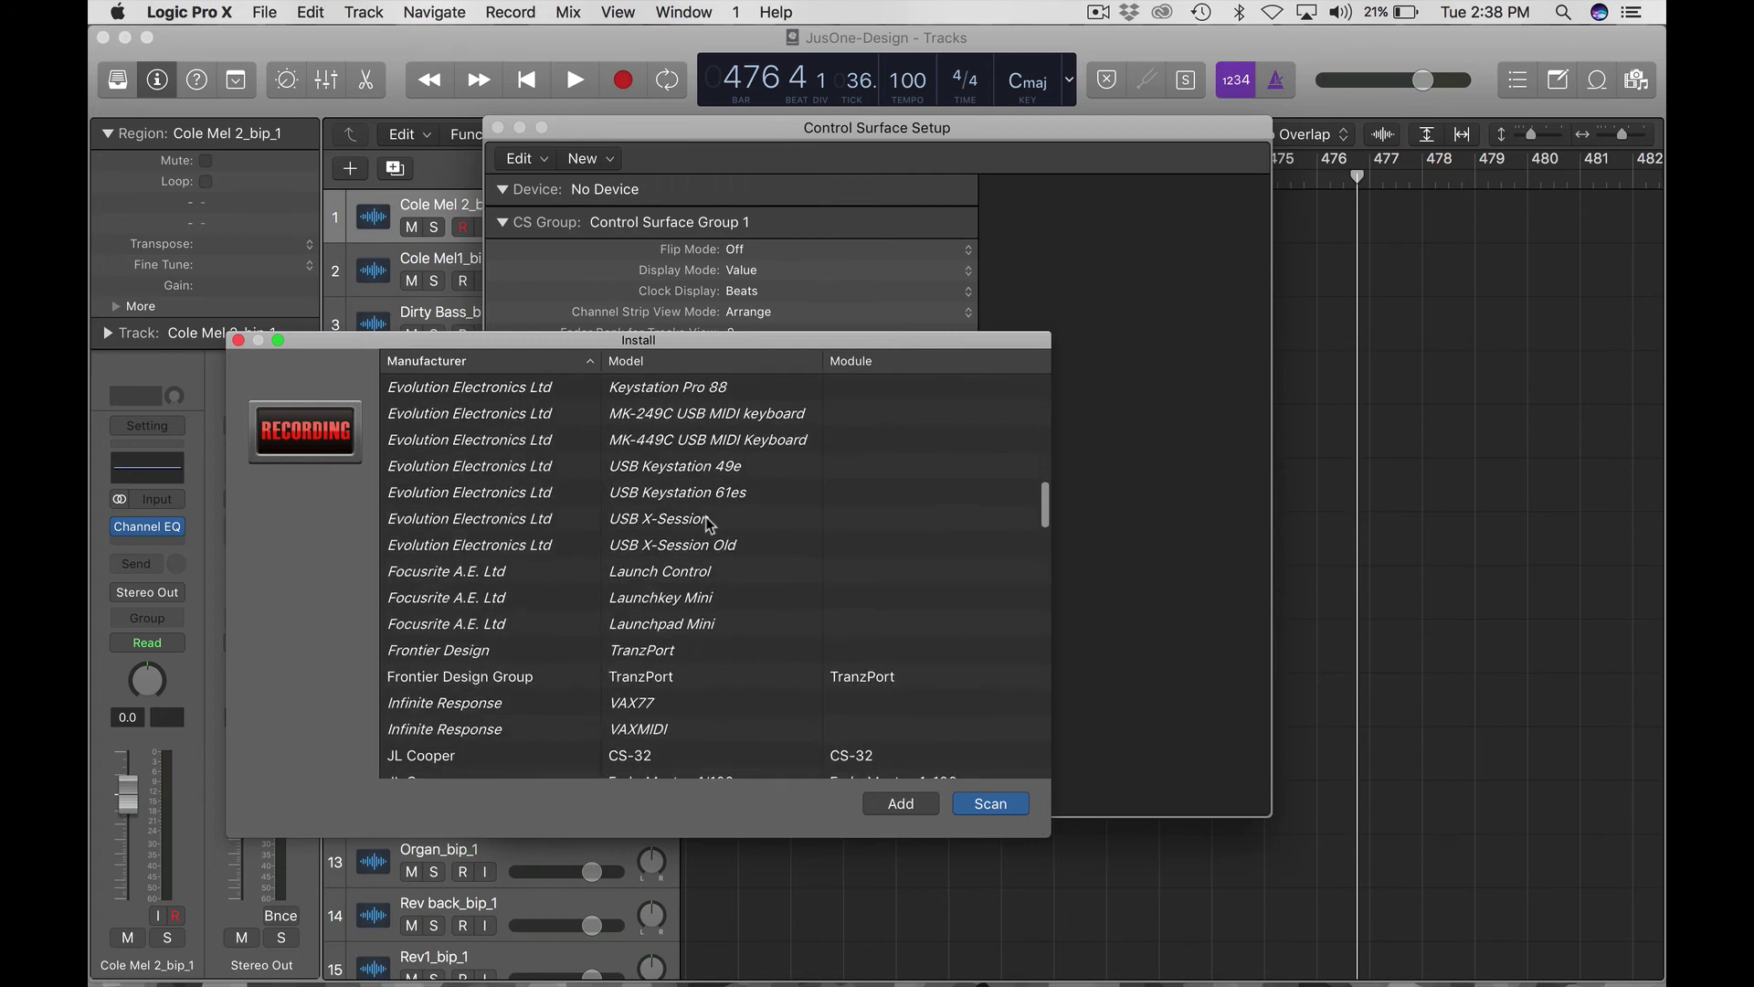
{"action": "scroll", "coordinate": [709, 522], "scroll_direction": "down", "scroll_amount": 15}
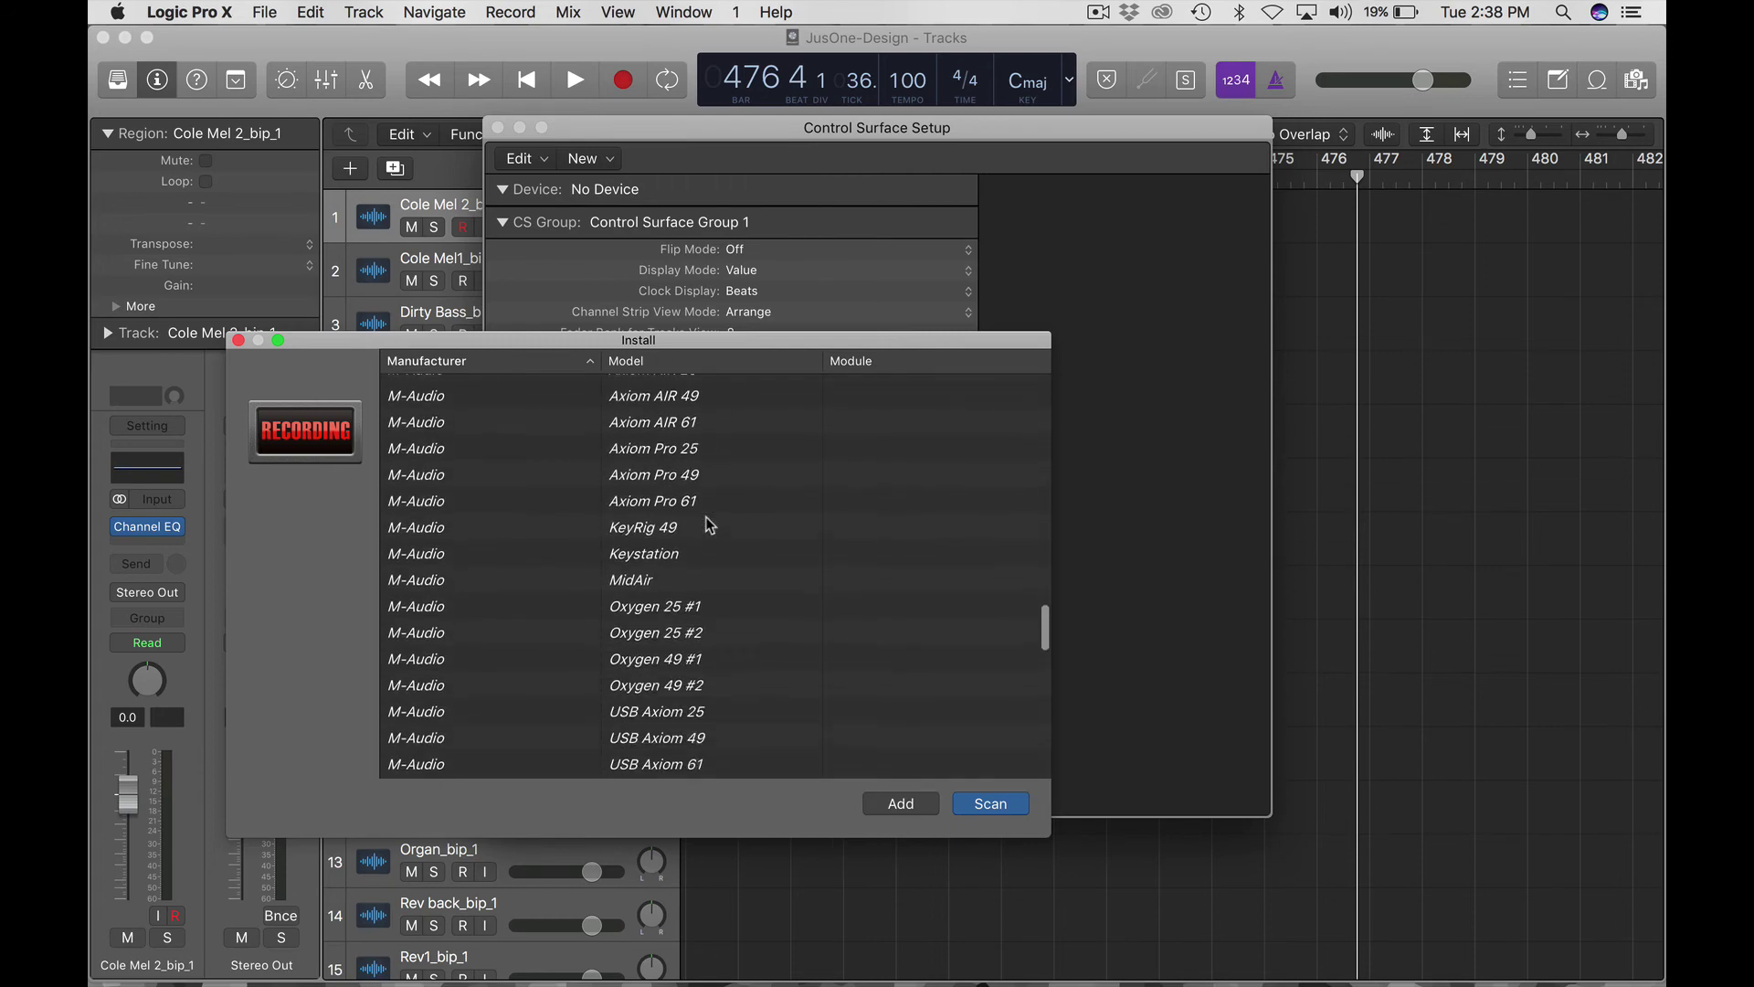
{"action": "scroll", "coordinate": [710, 522], "scroll_direction": "down", "scroll_amount": 5}
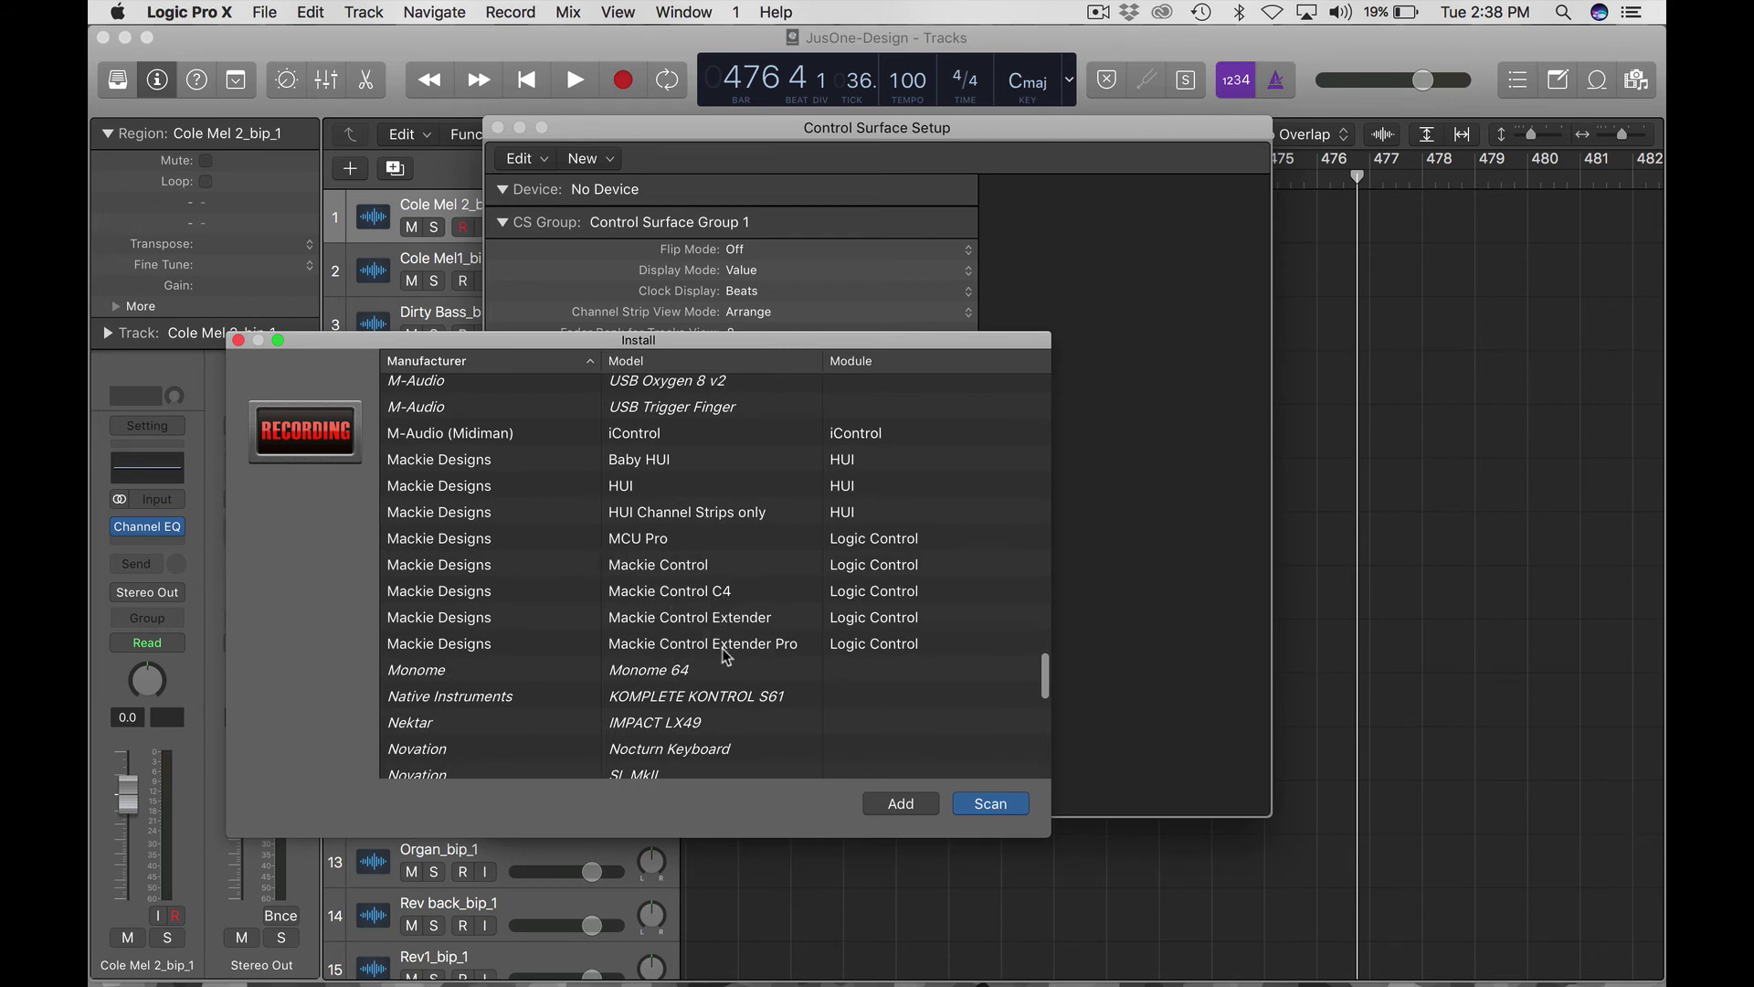
{"action": "left_click", "coordinate": [686, 566]}
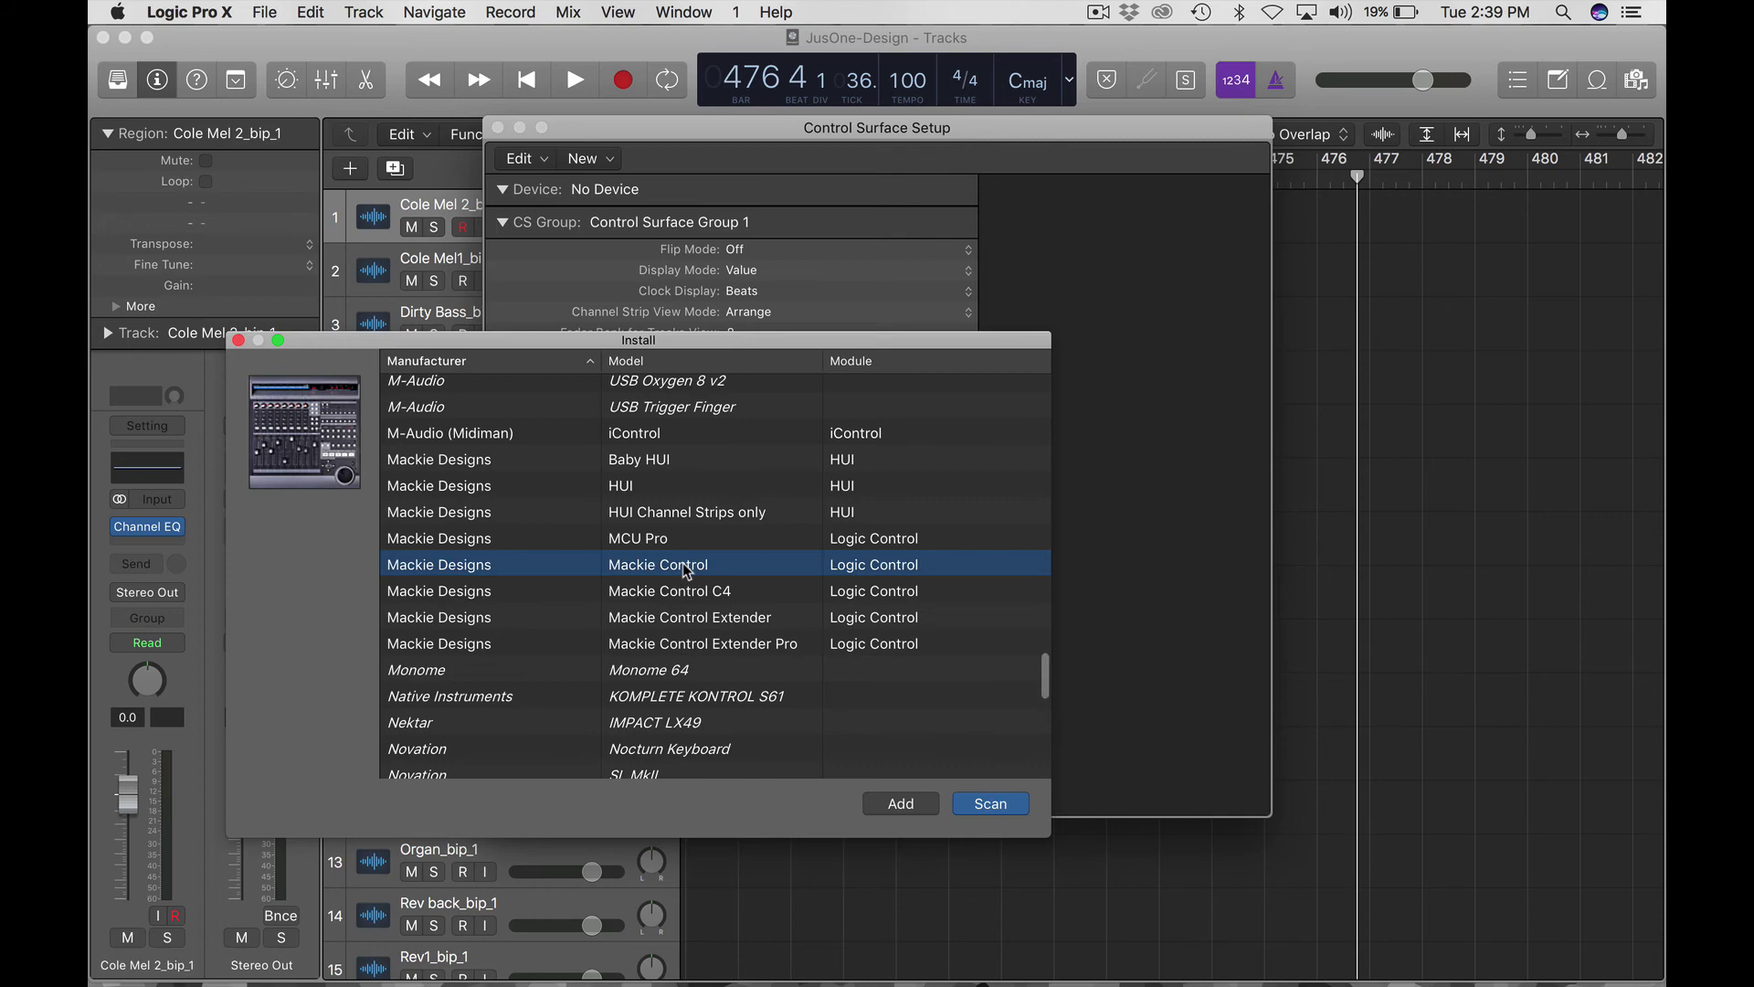
{"action": "left_click", "coordinate": [905, 807]}
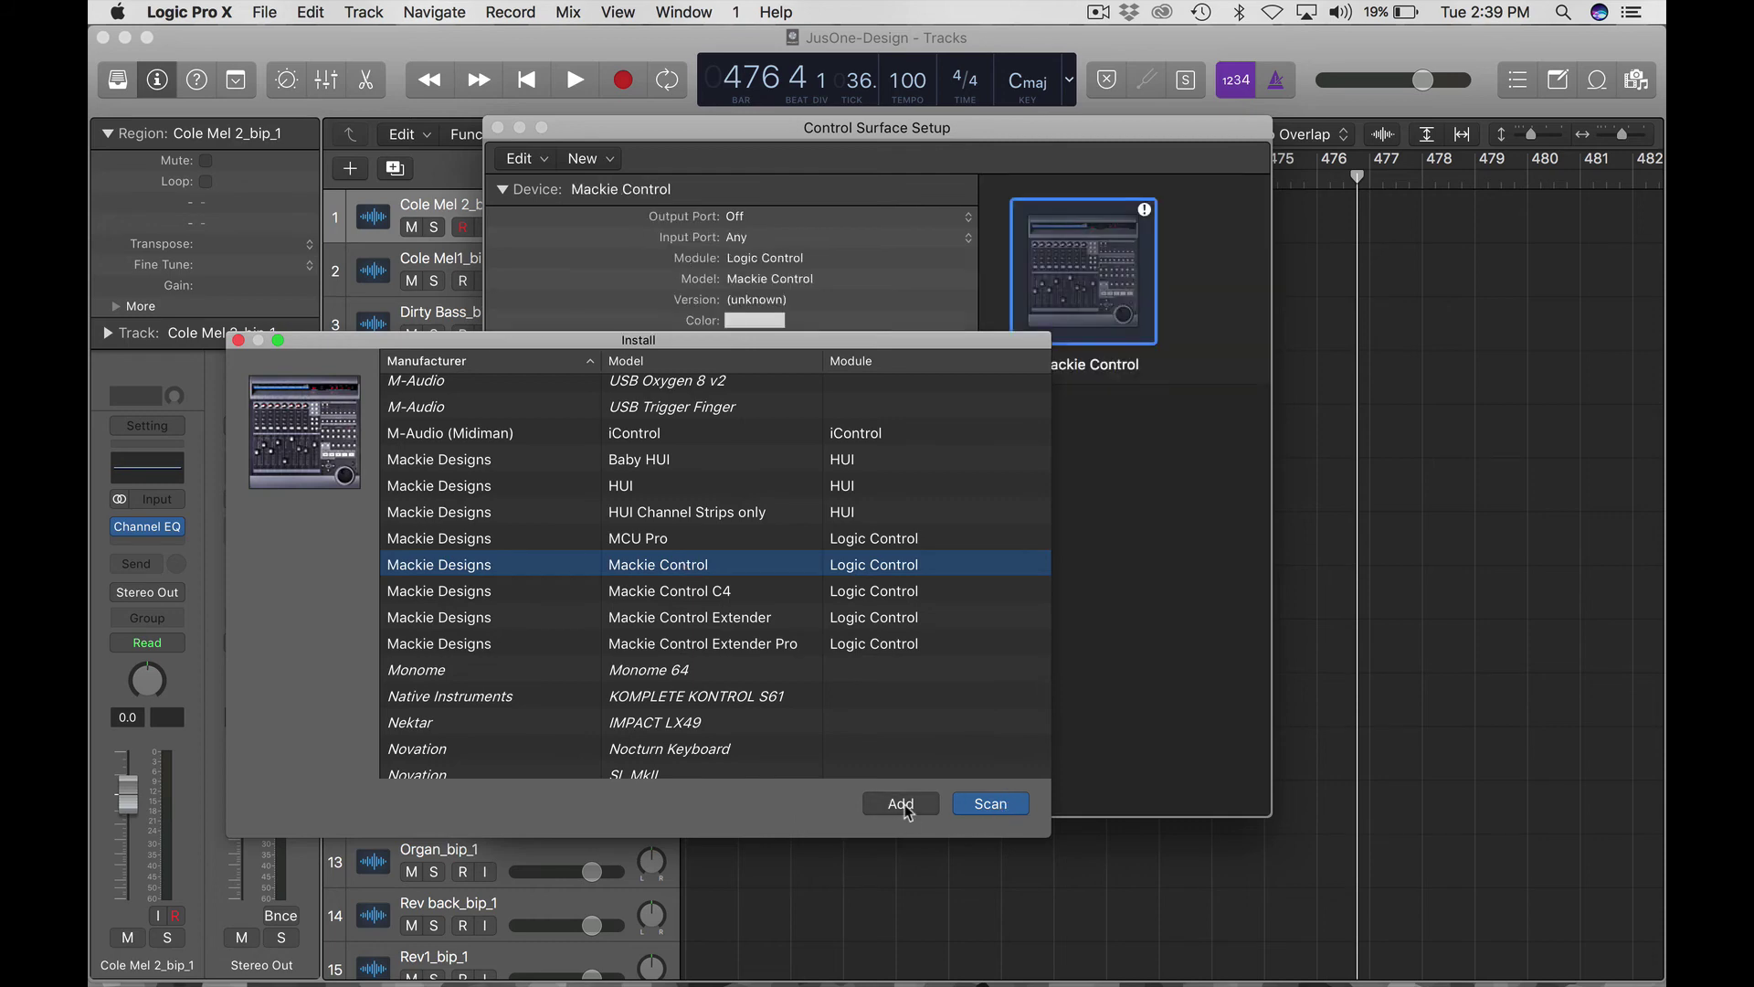
Step: Set the Mackie Control's output and input ports to iCON QCON Pro X V1.15, then close setup
{"action": "left_click", "coordinate": [238, 341]}
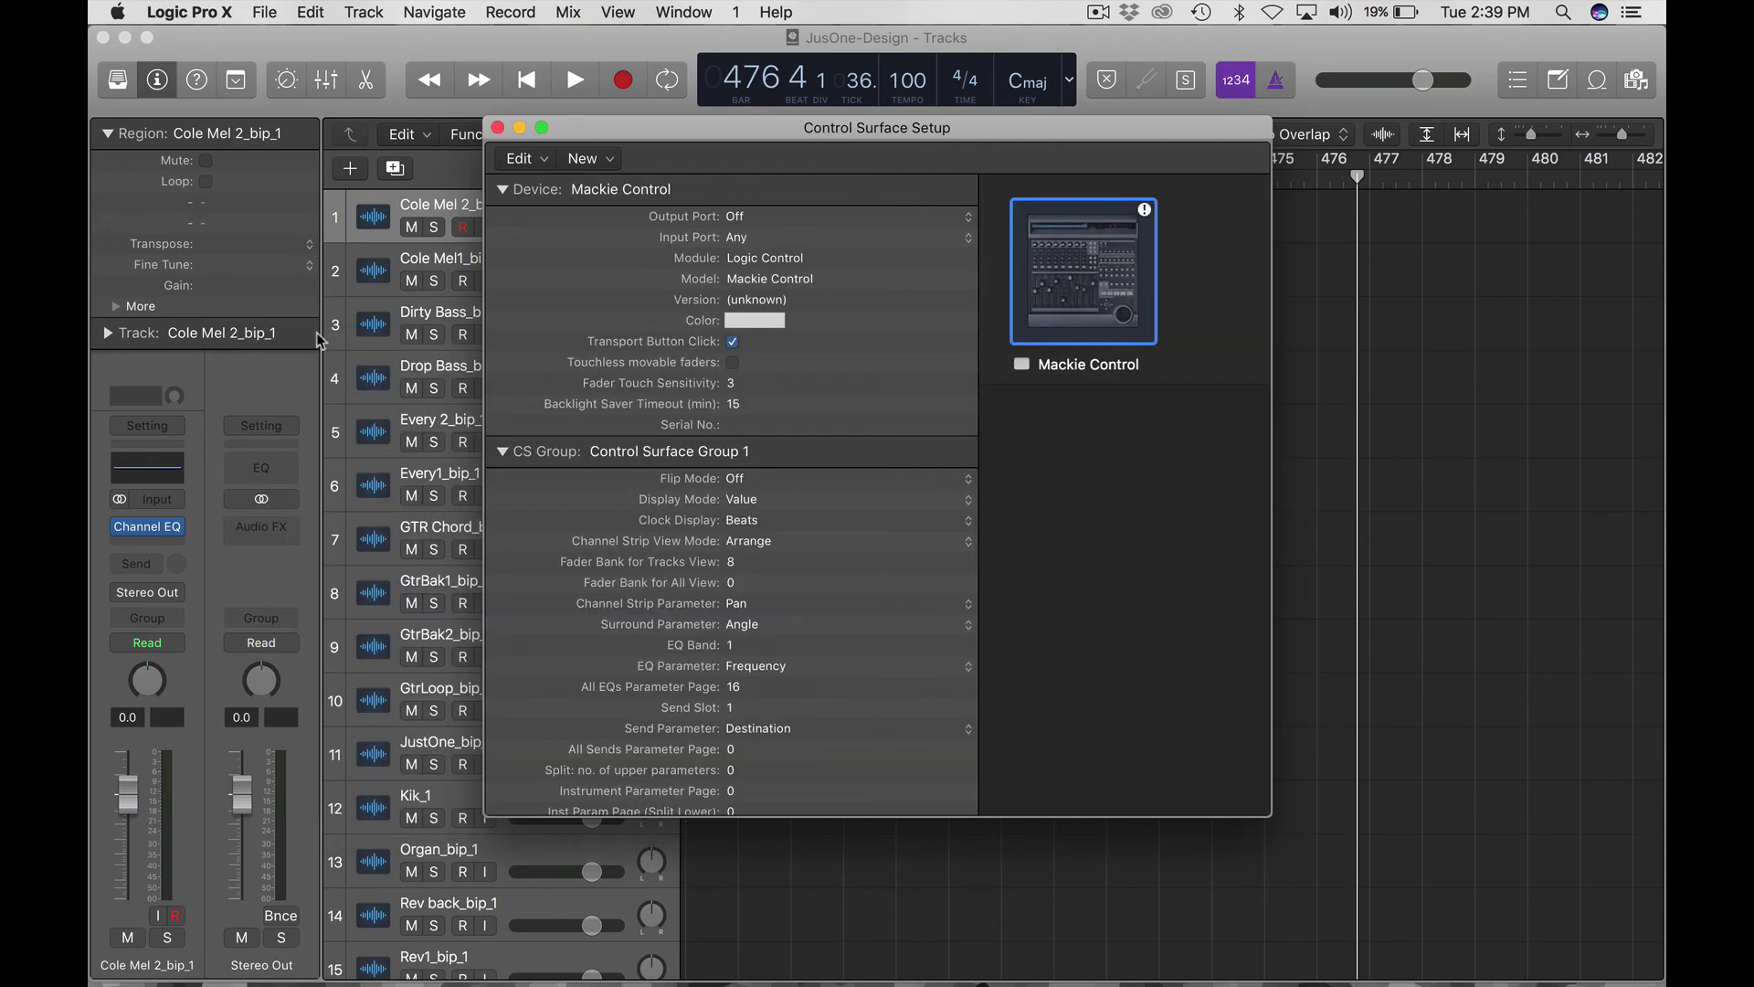
{"action": "left_click", "coordinate": [896, 217]}
{"action": "left_click", "coordinate": [899, 217]}
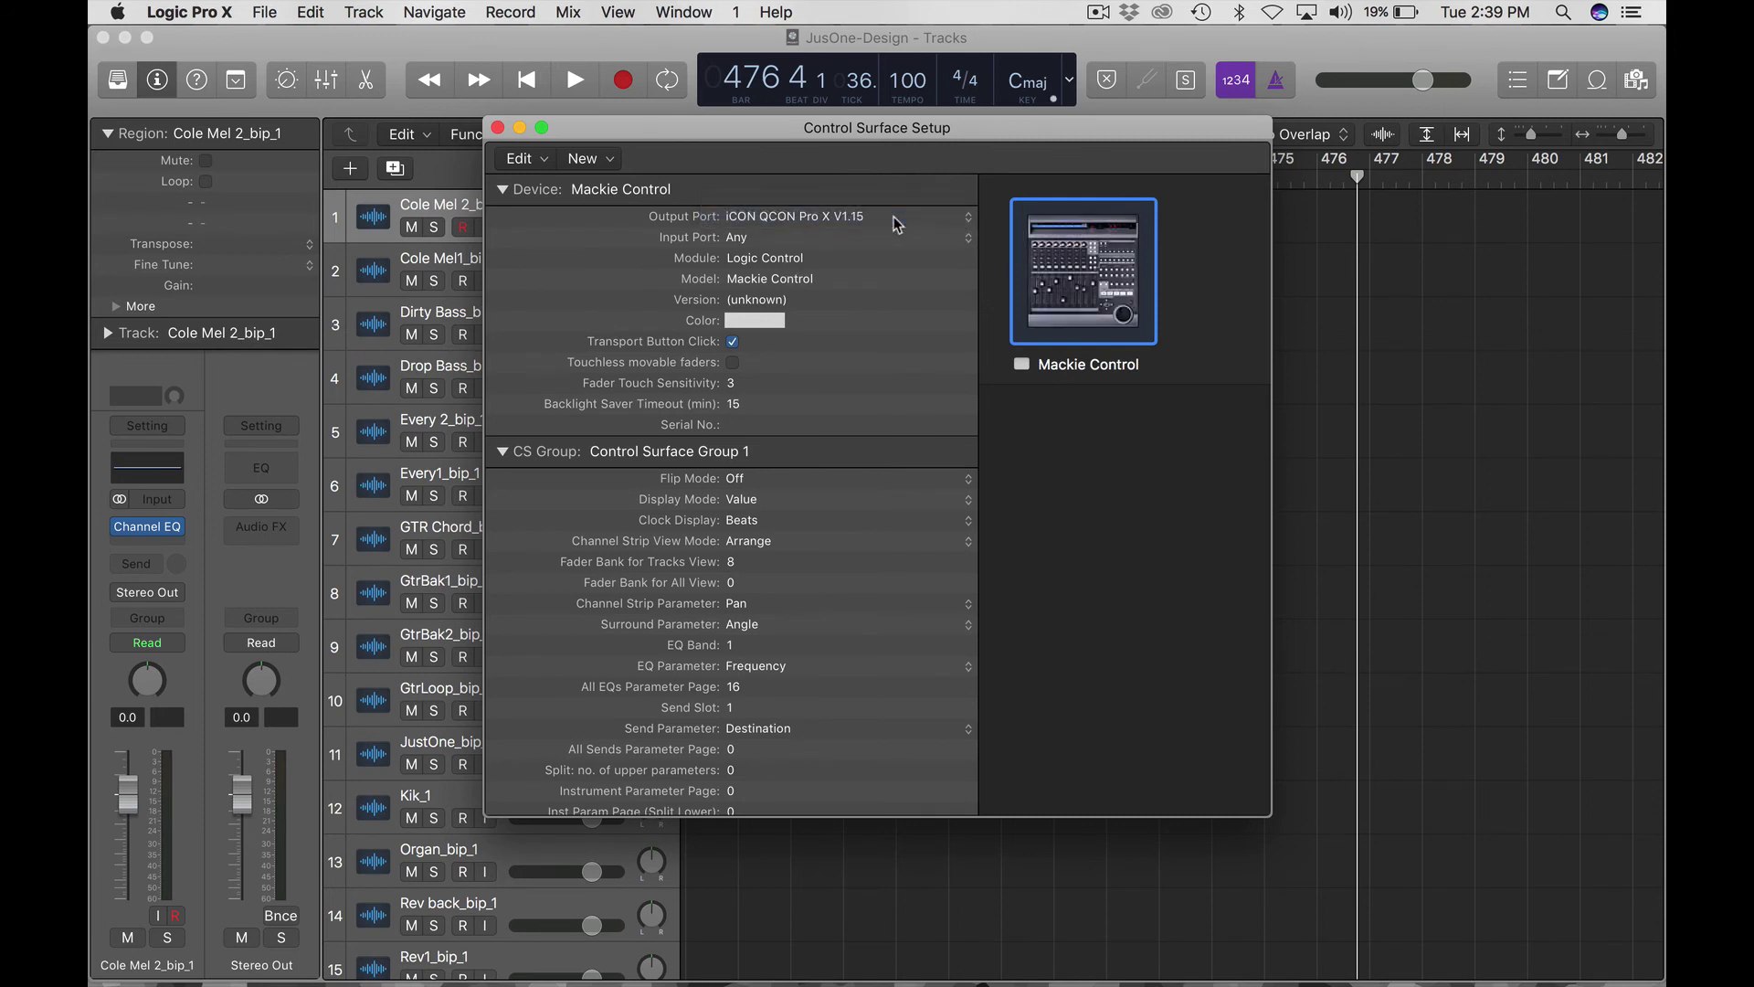
{"action": "left_click", "coordinate": [899, 236]}
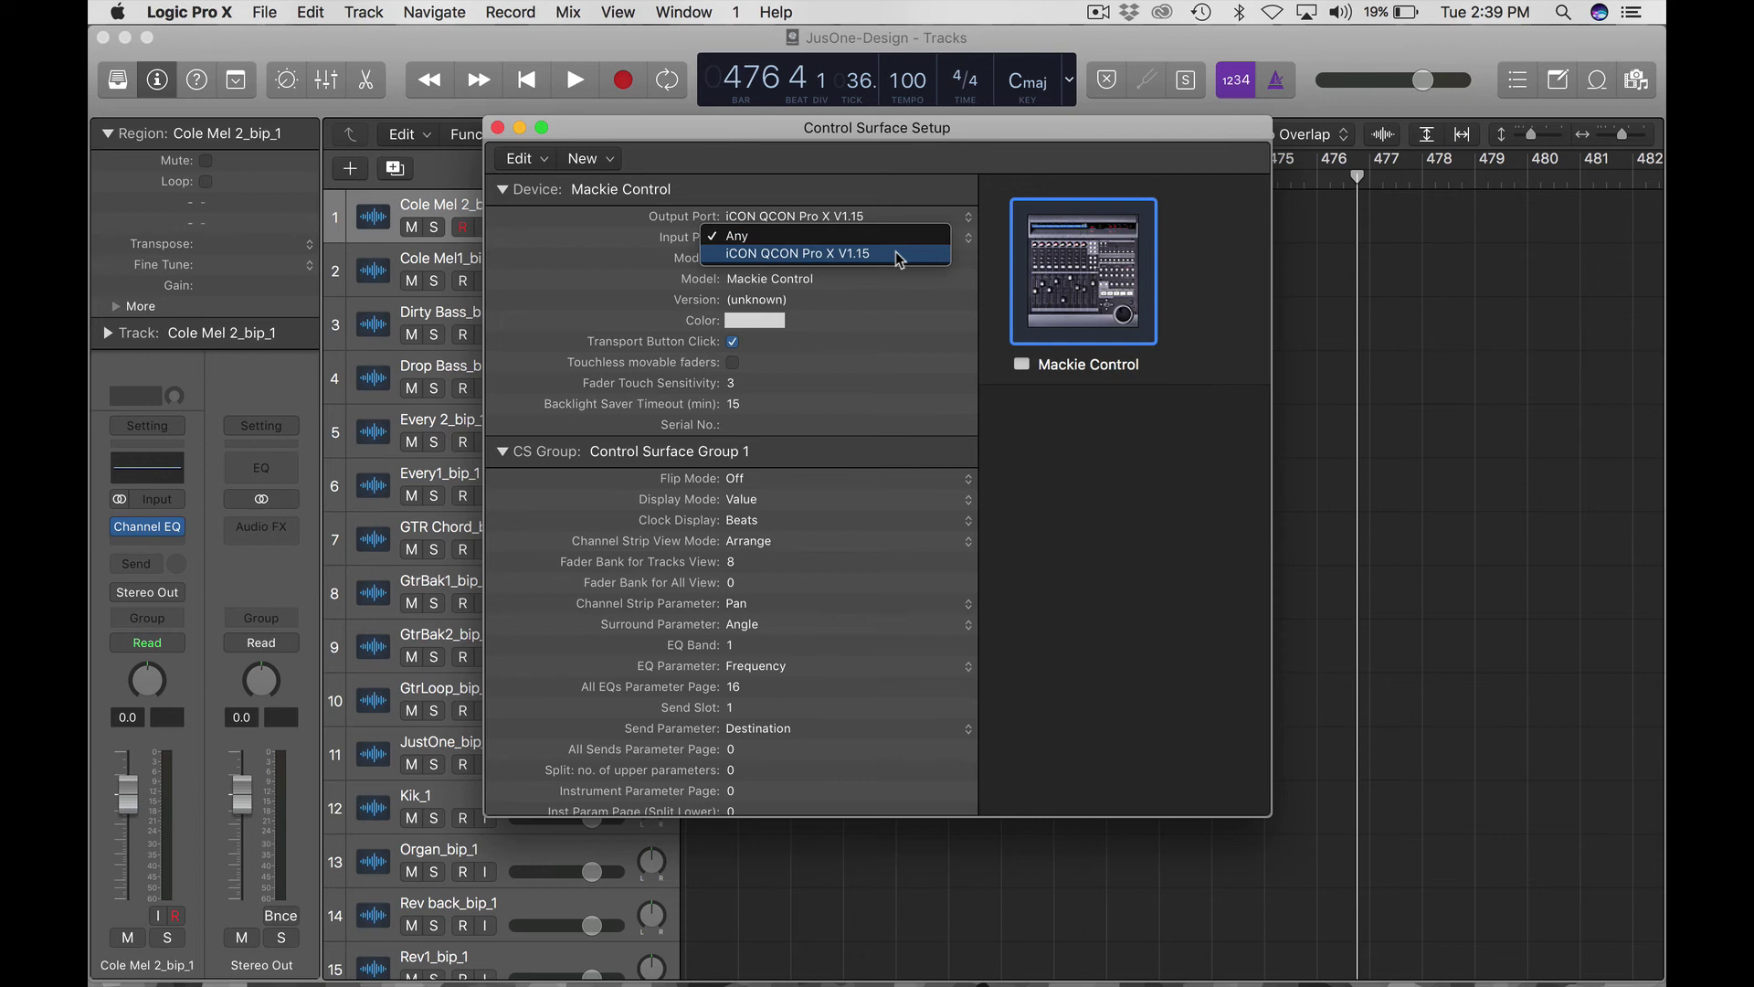
{"action": "left_click", "coordinate": [899, 255]}
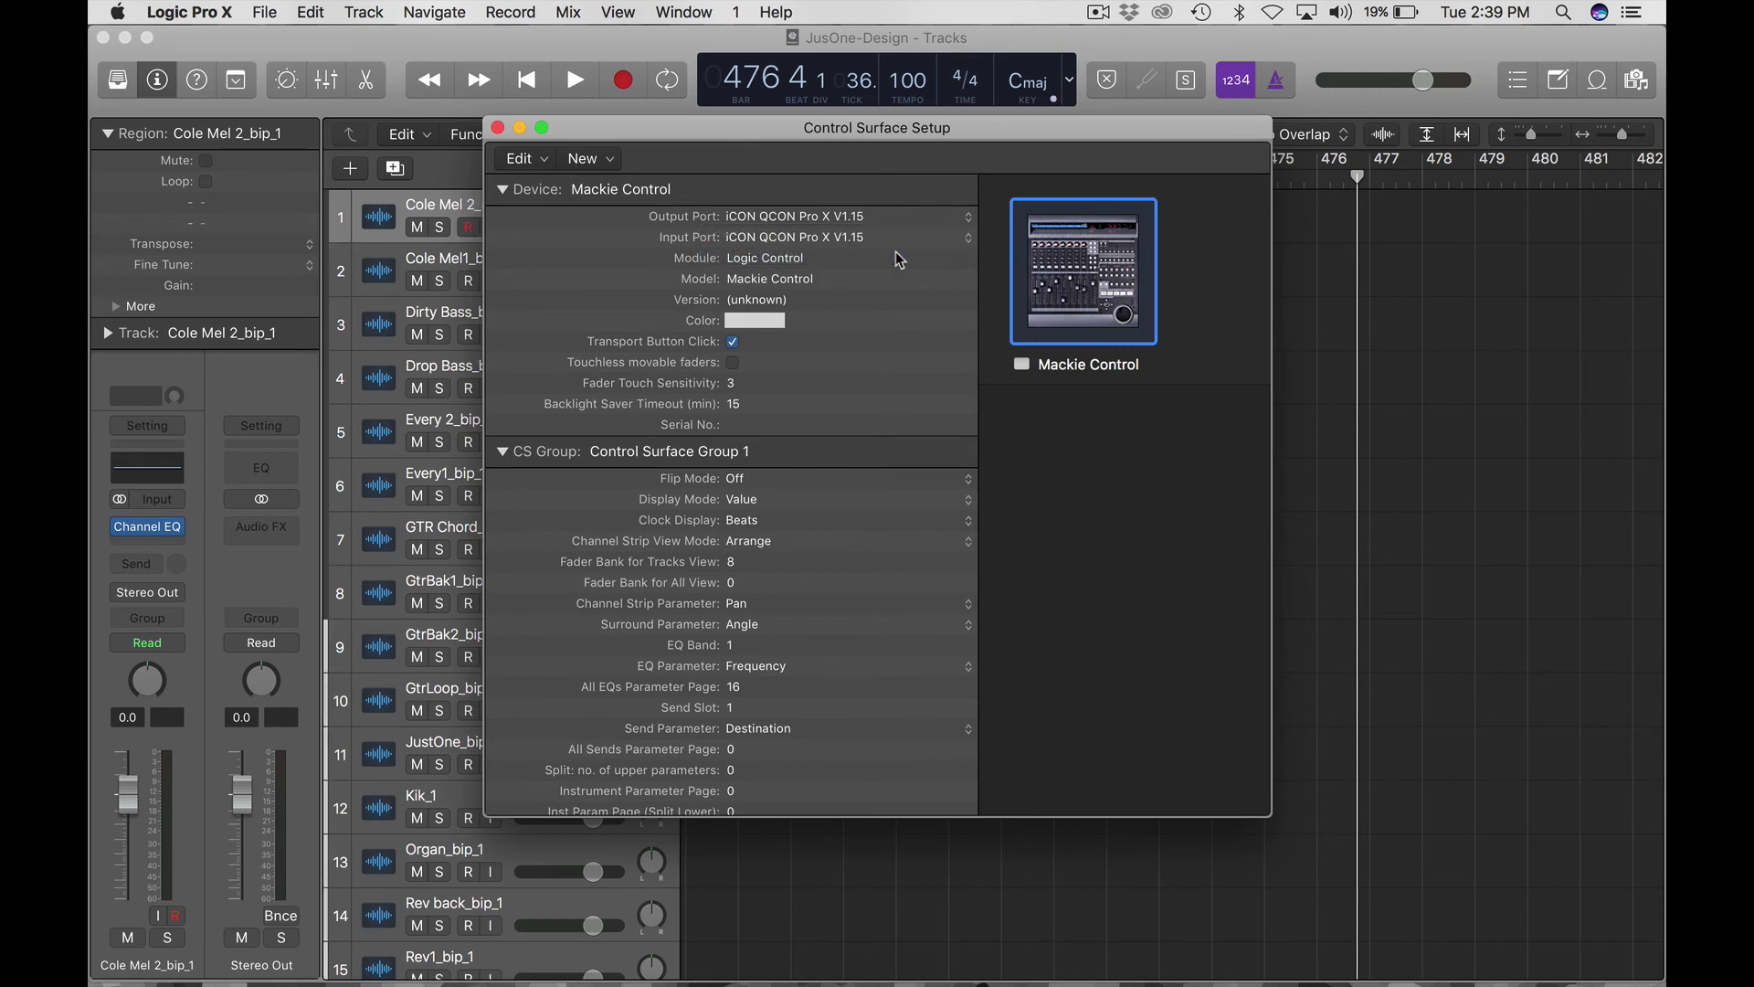
{"action": "left_click", "coordinate": [497, 128]}
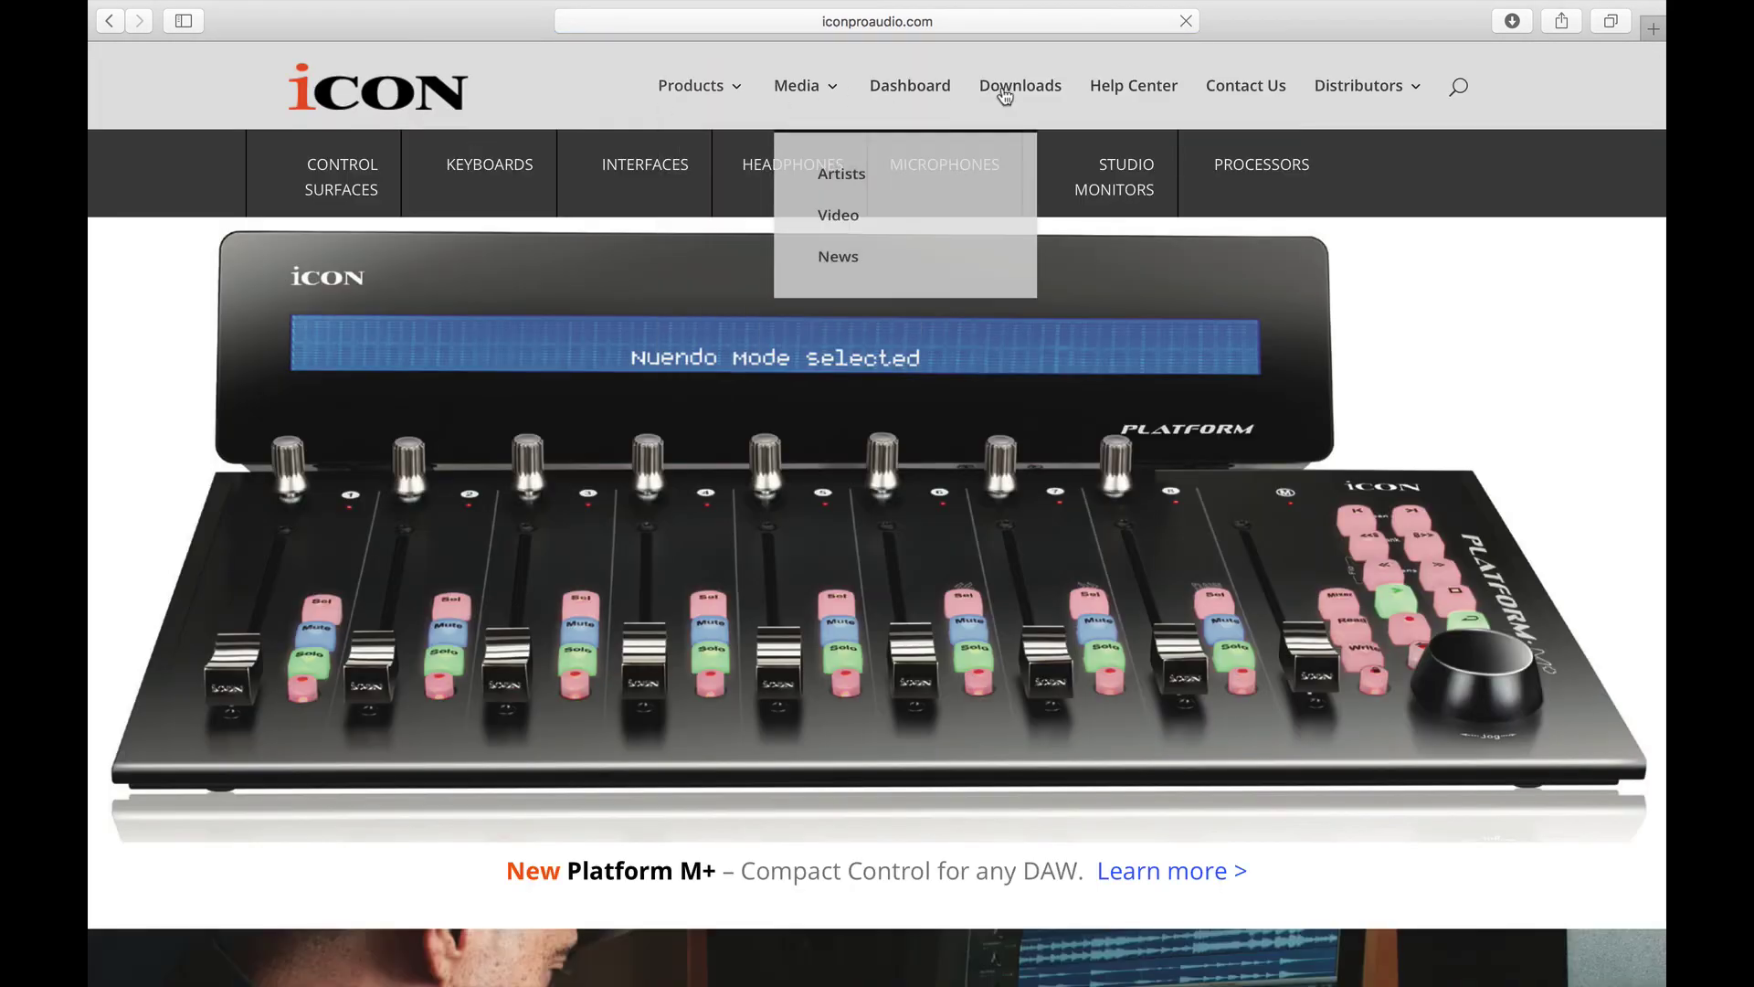
Step: Open the iCON Help Center, try submitting the empty ticket form, then scroll down the page
{"action": "left_click", "coordinate": [1136, 95]}
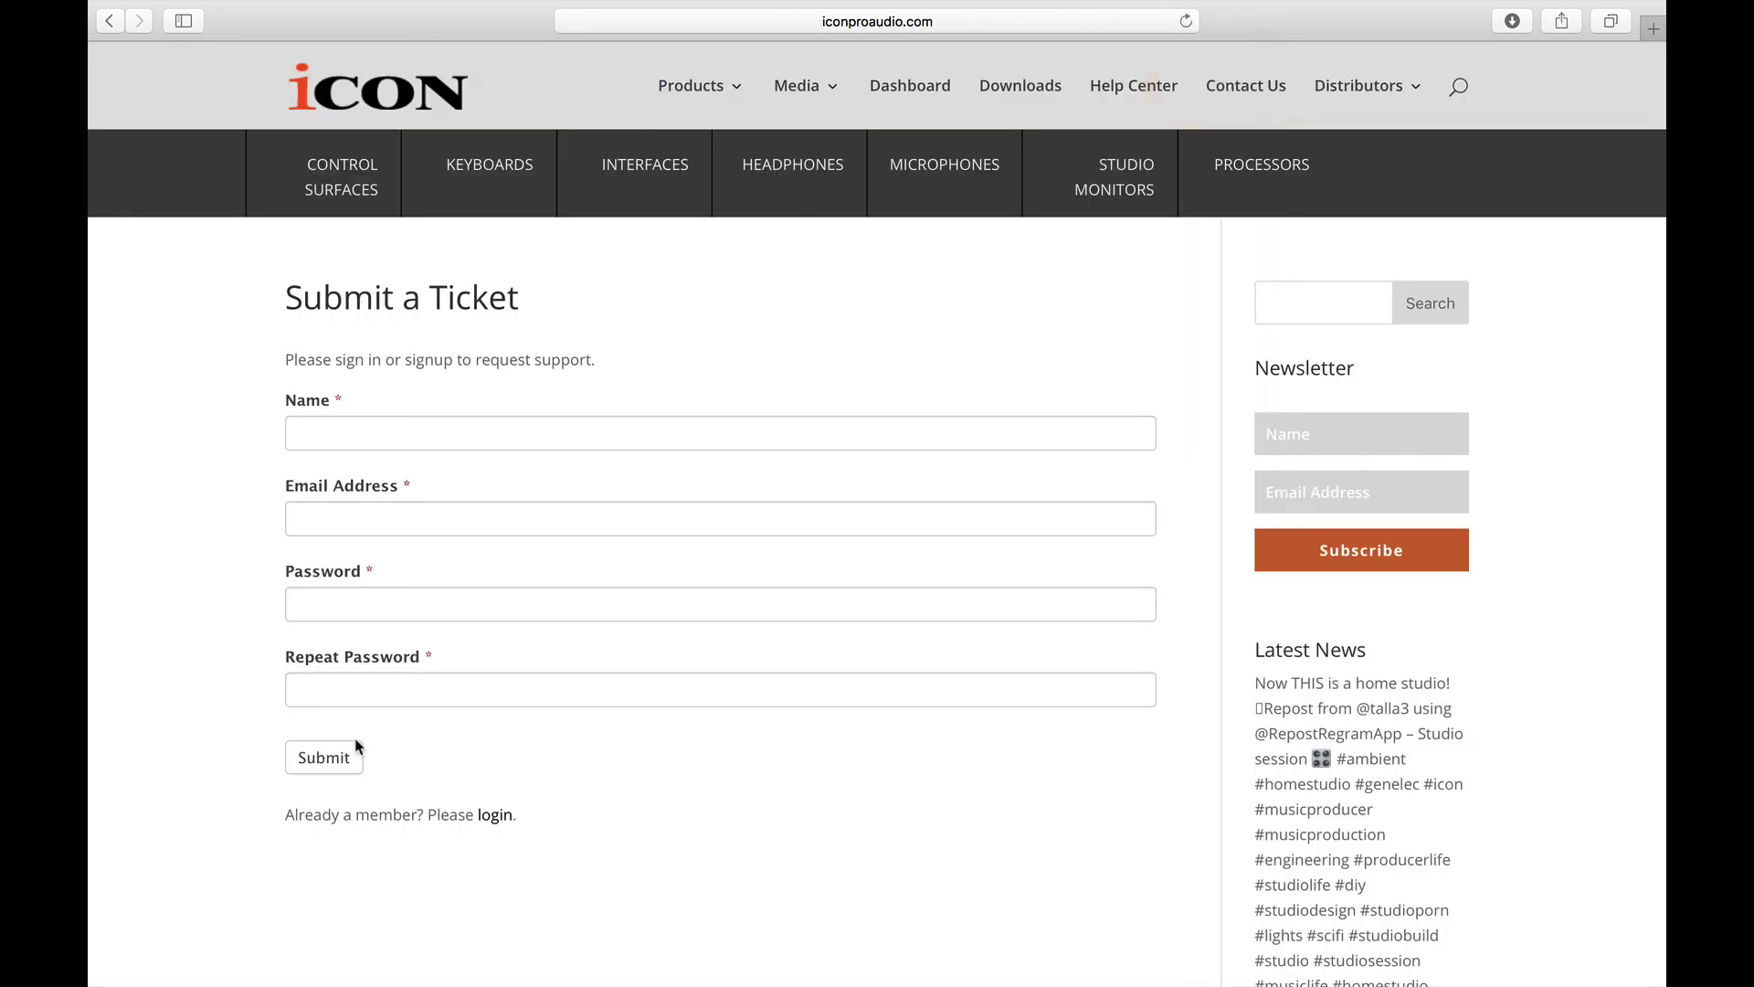
{"action": "left_click", "coordinate": [328, 760]}
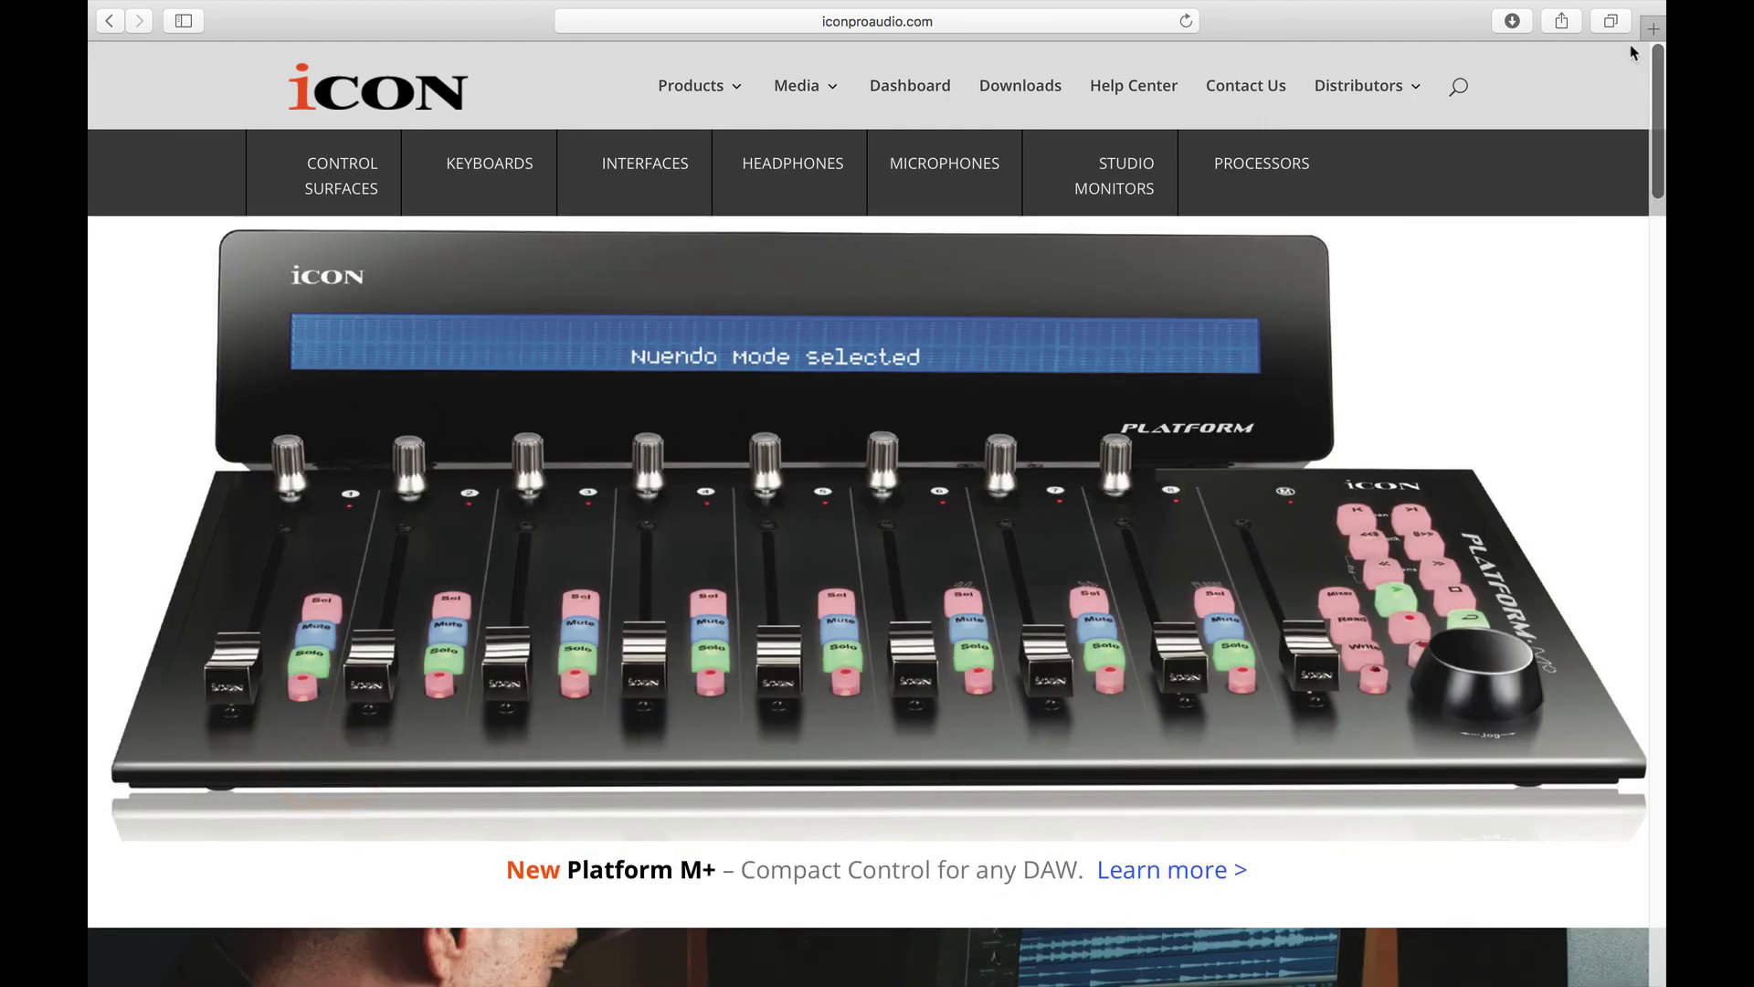
{"action": "scroll", "coordinate": [1631, 50], "scroll_direction": "down", "scroll_amount": 15}
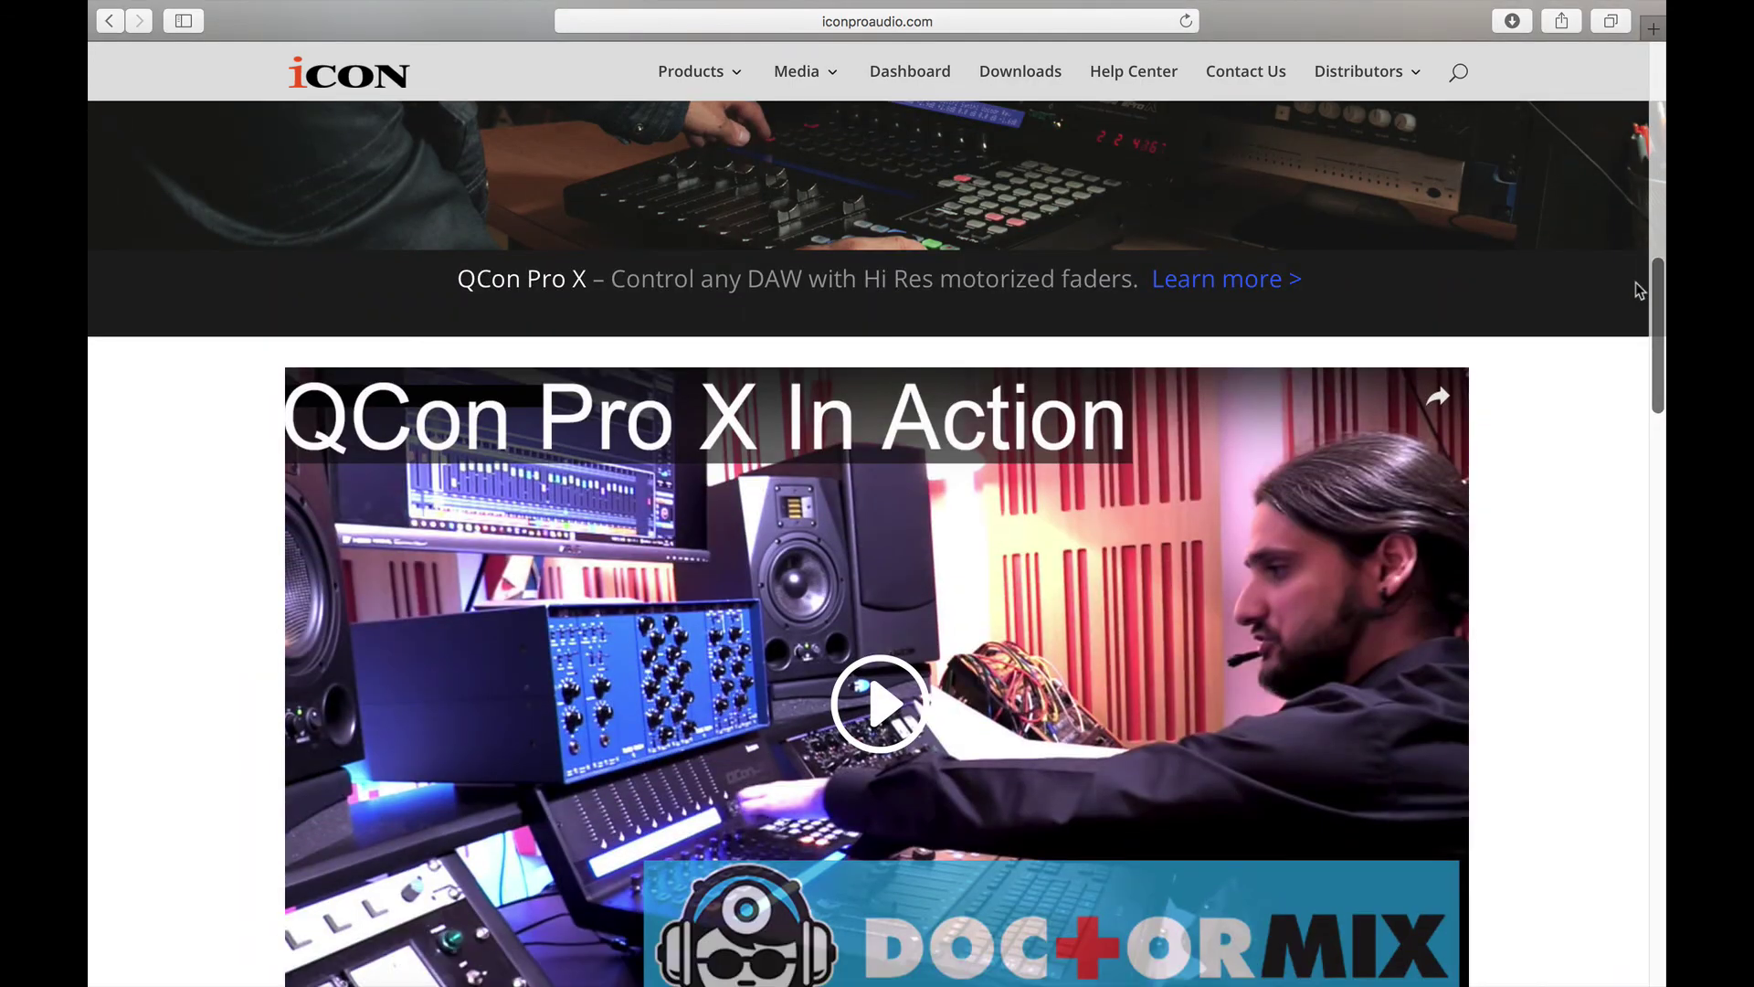
{"action": "left_click_drag", "start_coordinate": [1640, 291], "coordinate": [1663, 859]}
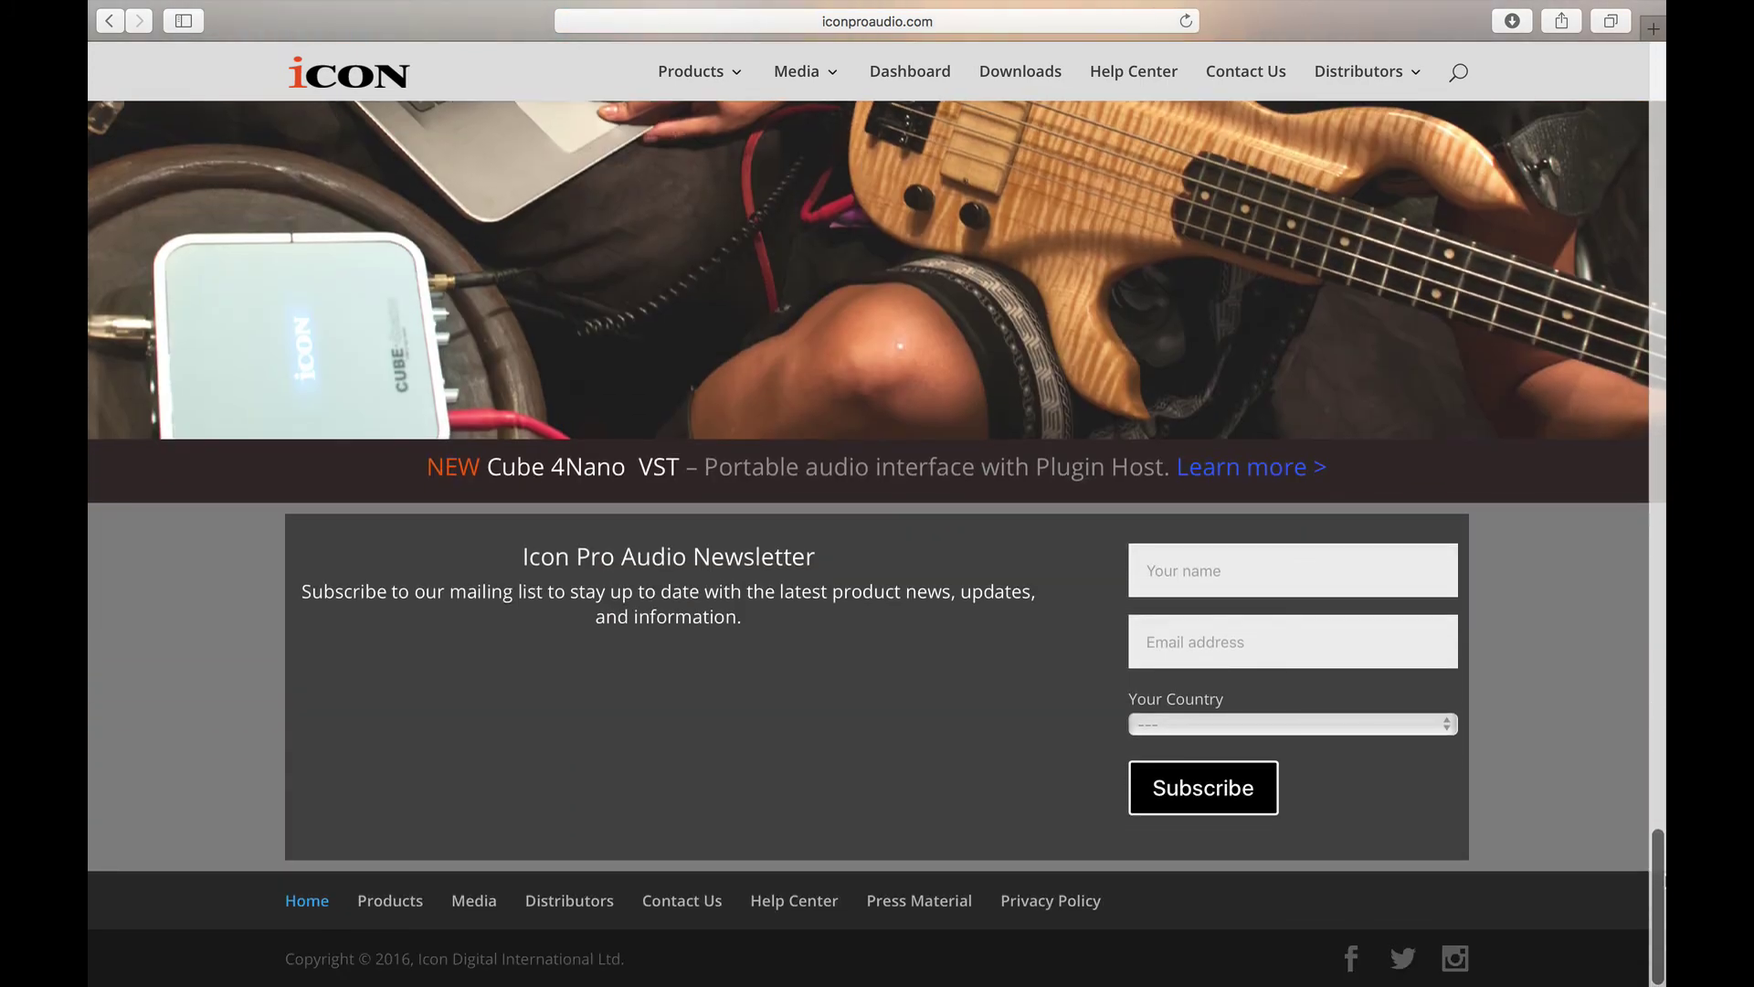